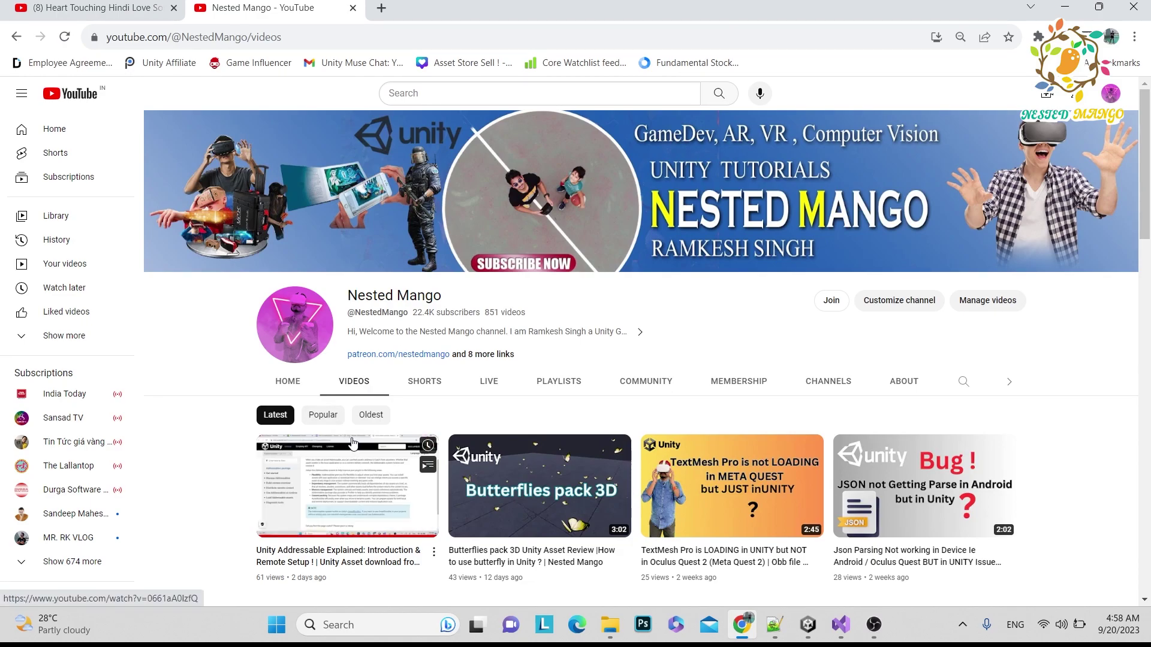
Step: Switch from Chrome to the Unity editor showing the Test_Map project
left_click(807, 625)
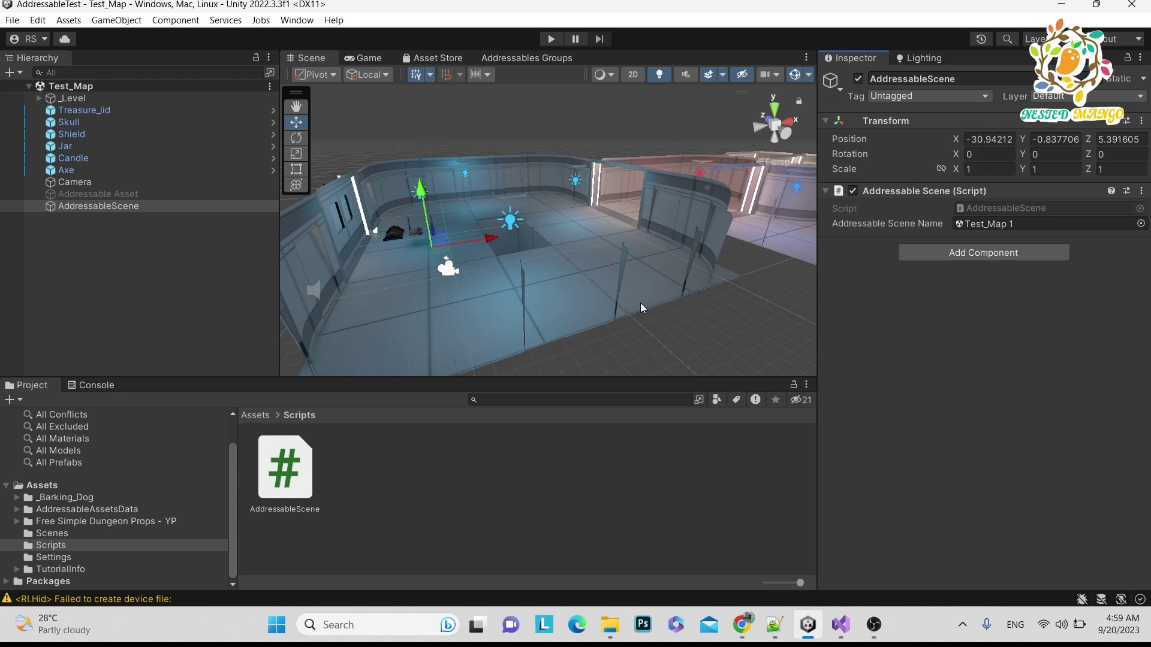
Step: Clear the console and enter play mode to check that Test_Map 1 loads
left_click(93, 385)
left_click(27, 398)
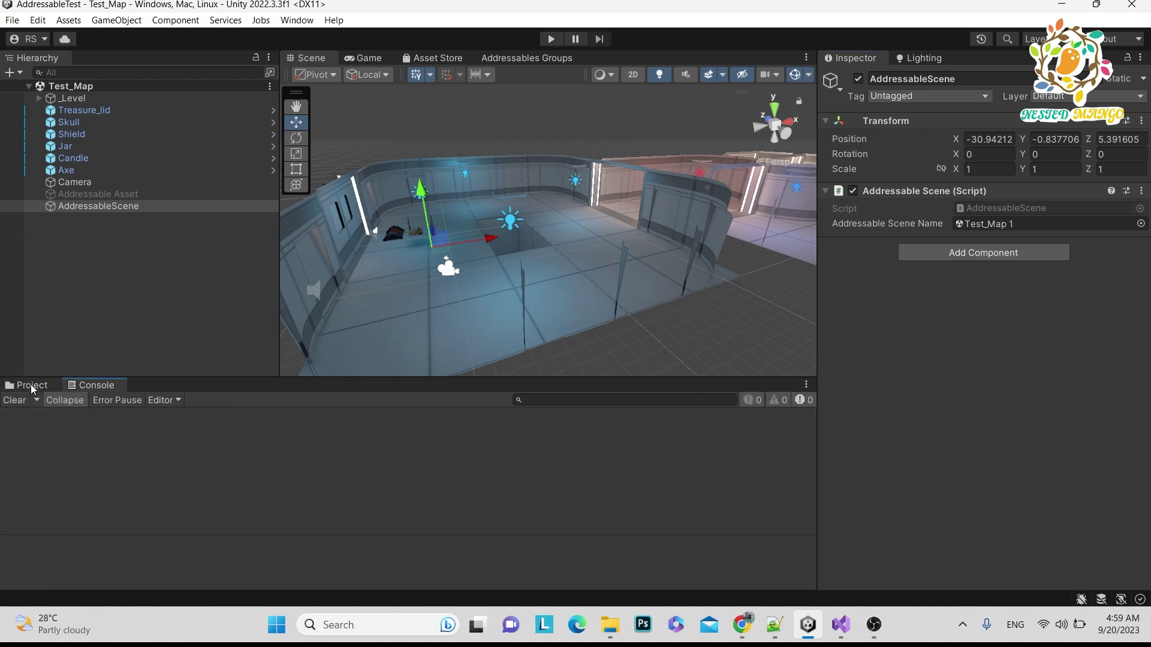
left_click(30, 387)
key("ctrl+p")
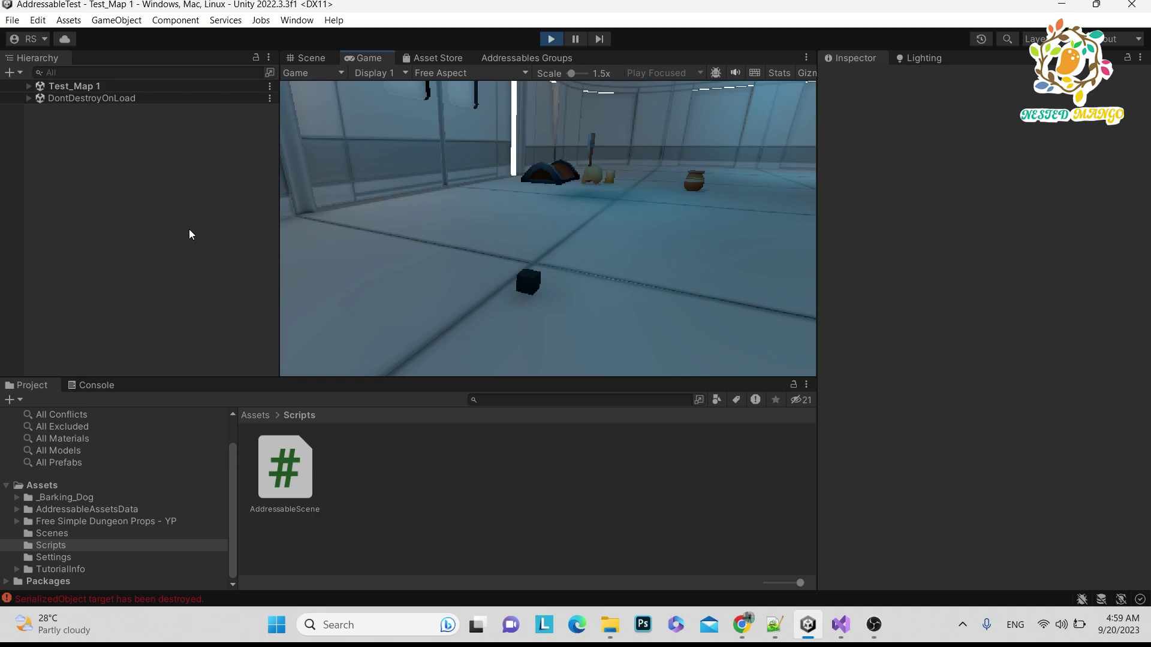
Step: Stop play mode, review the console warning, then clear the console
left_click(551, 39)
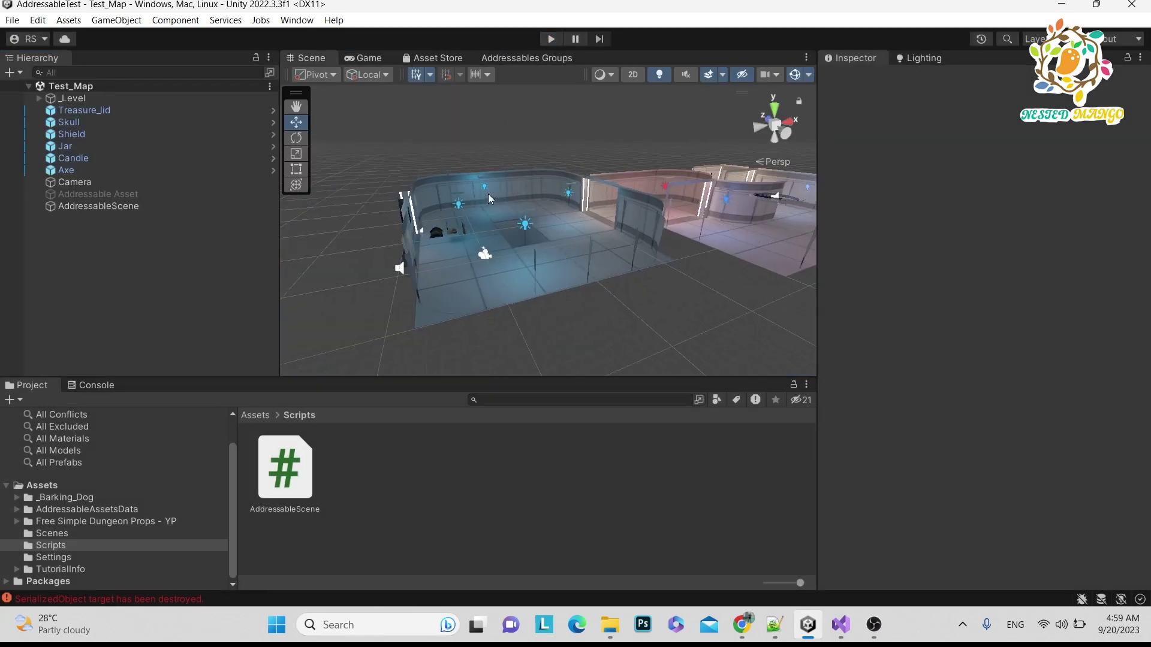
left_click(90, 386)
left_click(8, 420)
left_click(14, 400)
left_click(33, 386)
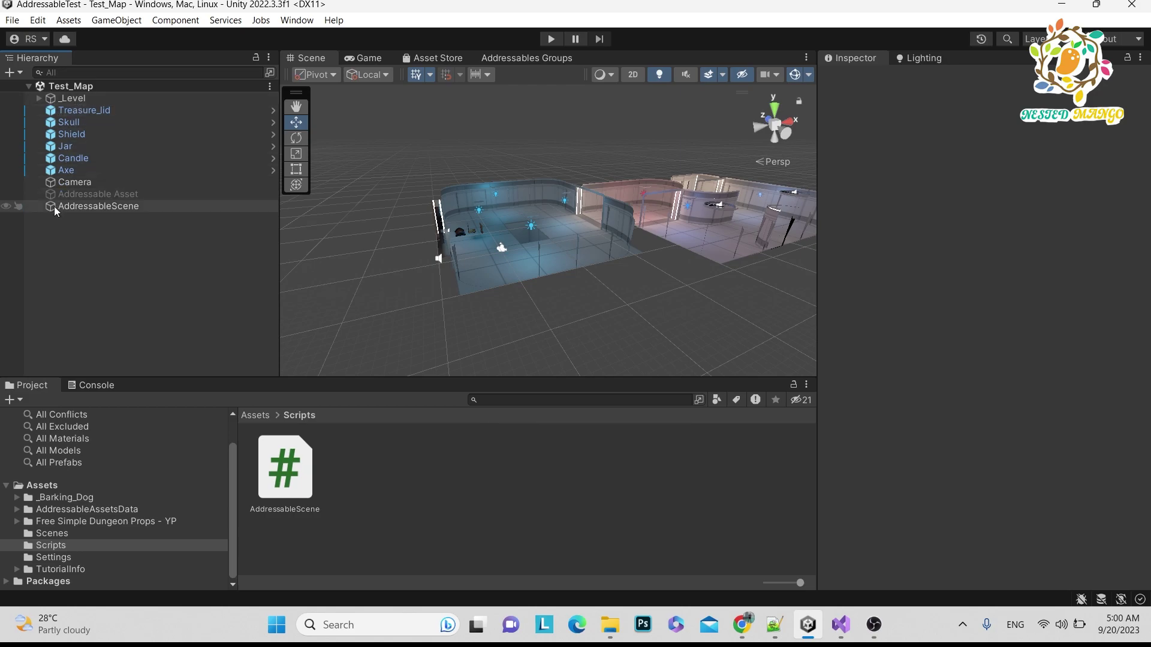
Step: Create a UI Slider on a new Canvas and leave its Value at 0 after previewing 0–1
right_click(133, 268)
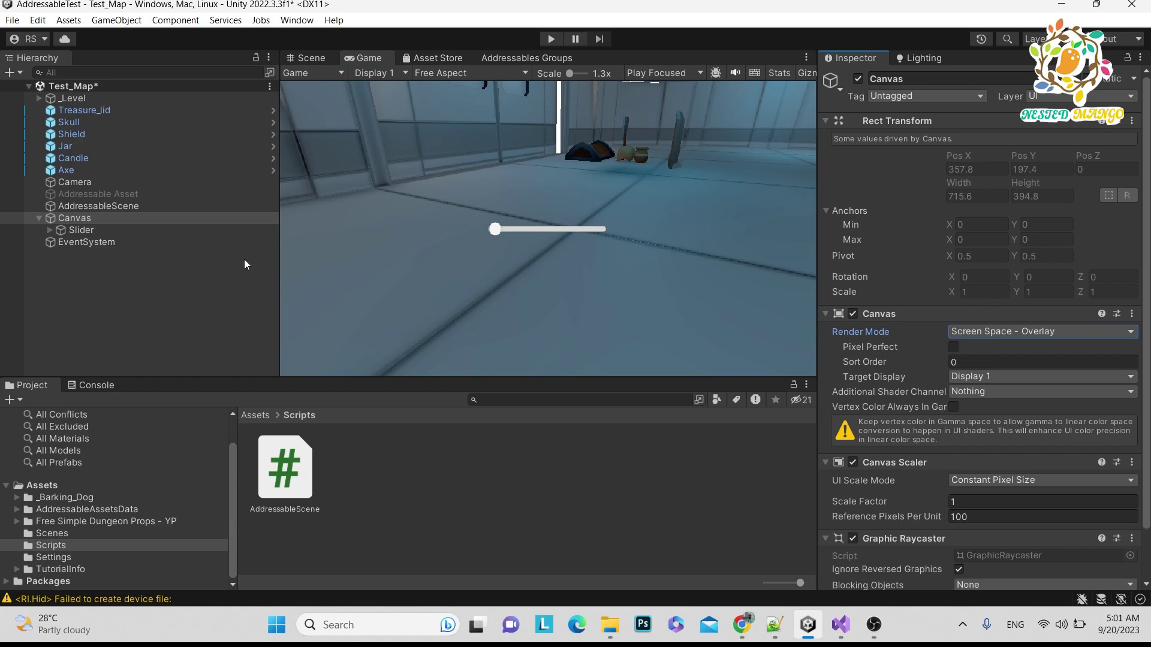
left_click(95, 232)
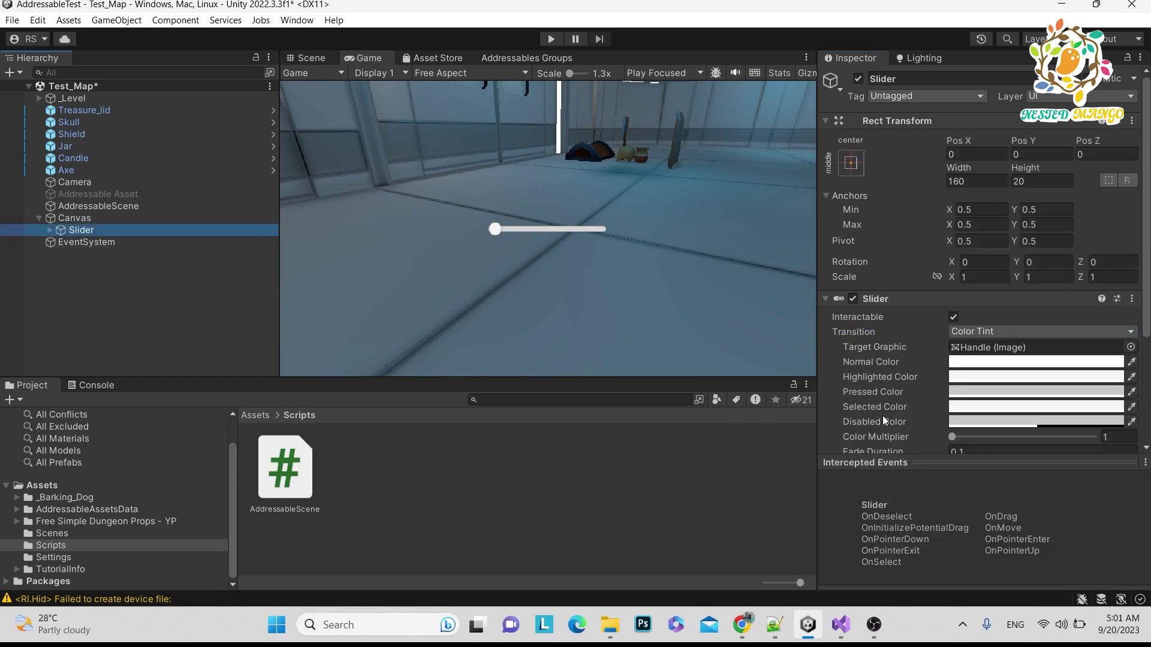
scroll(866, 412, "down", 8)
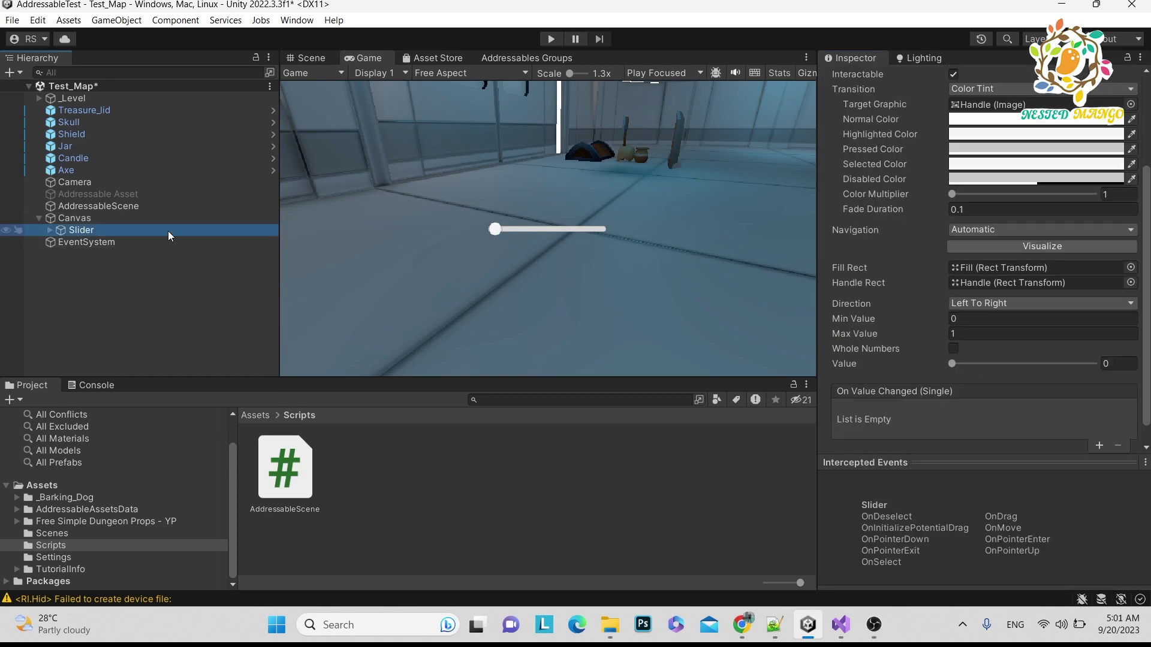
left_click(951, 367)
left_click_drag(951, 367, 928, 346)
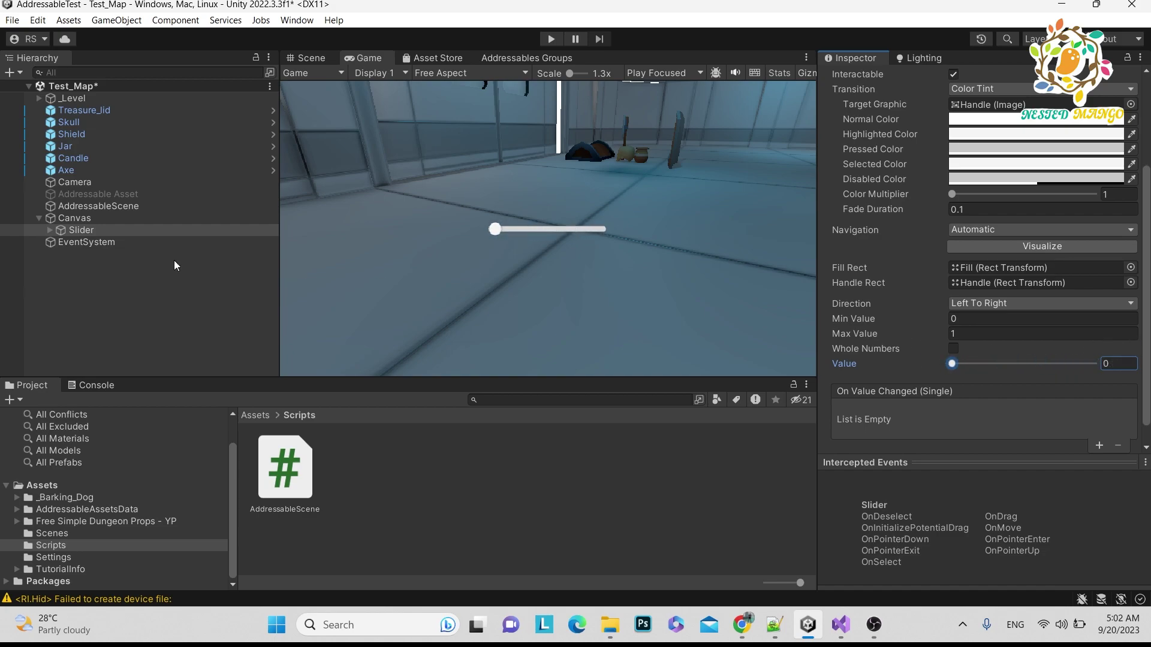
scroll(893, 316, "down", 2)
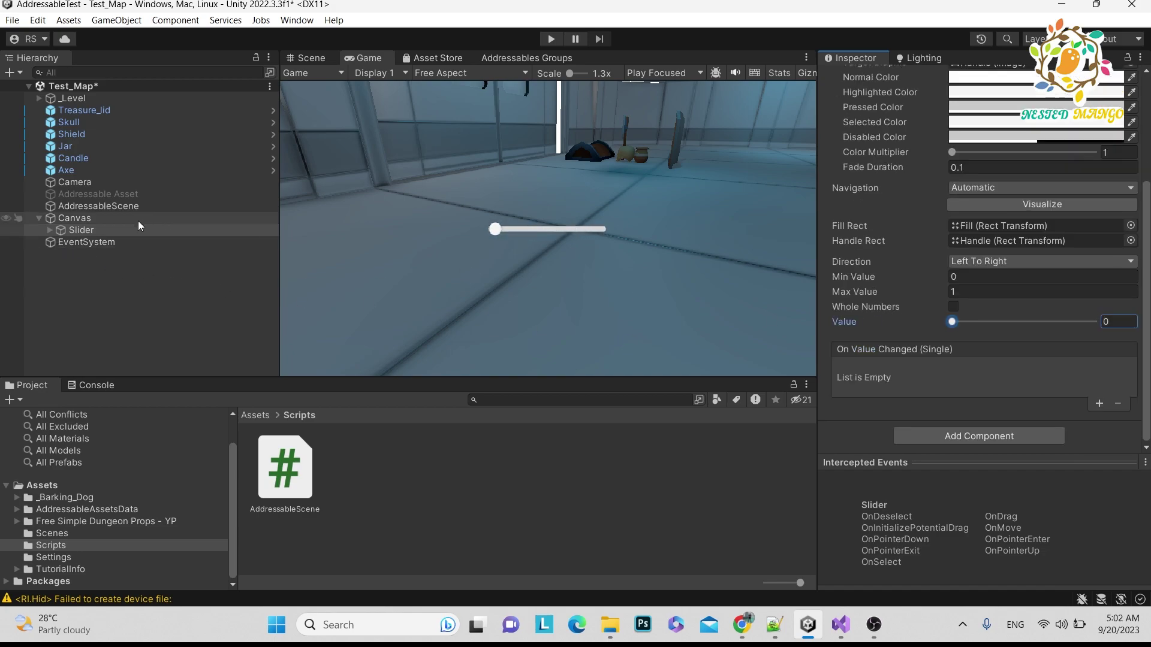
Step: Set the slider's Fill image colour to bright green (1DFF00)
left_click(48, 232)
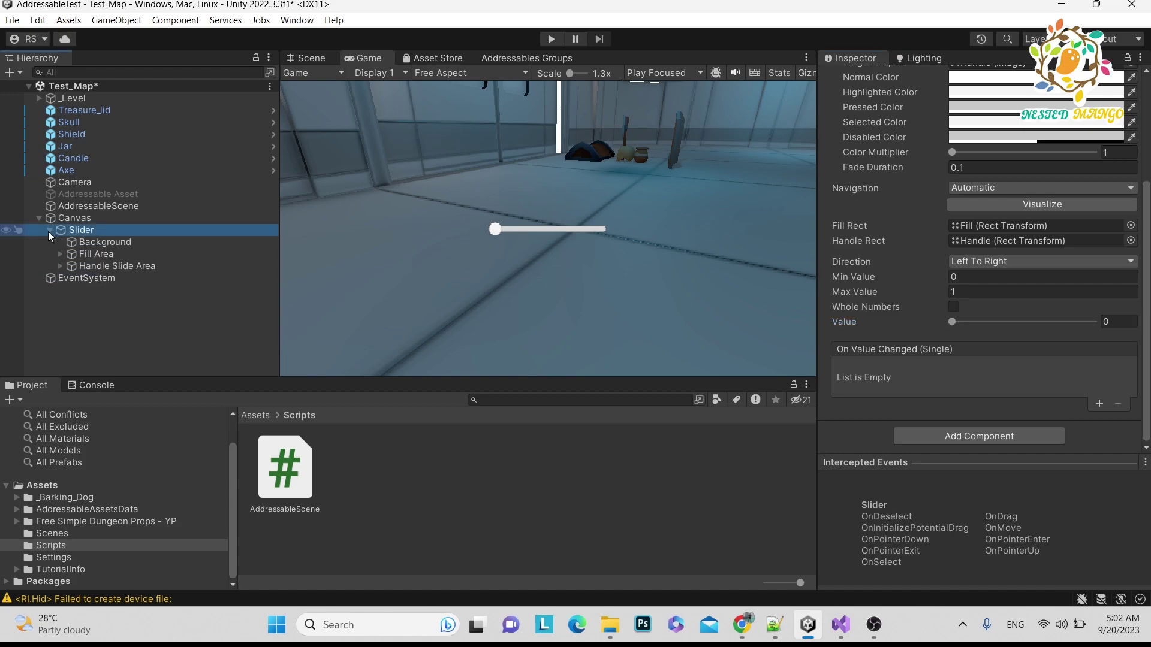
left_click(77, 257)
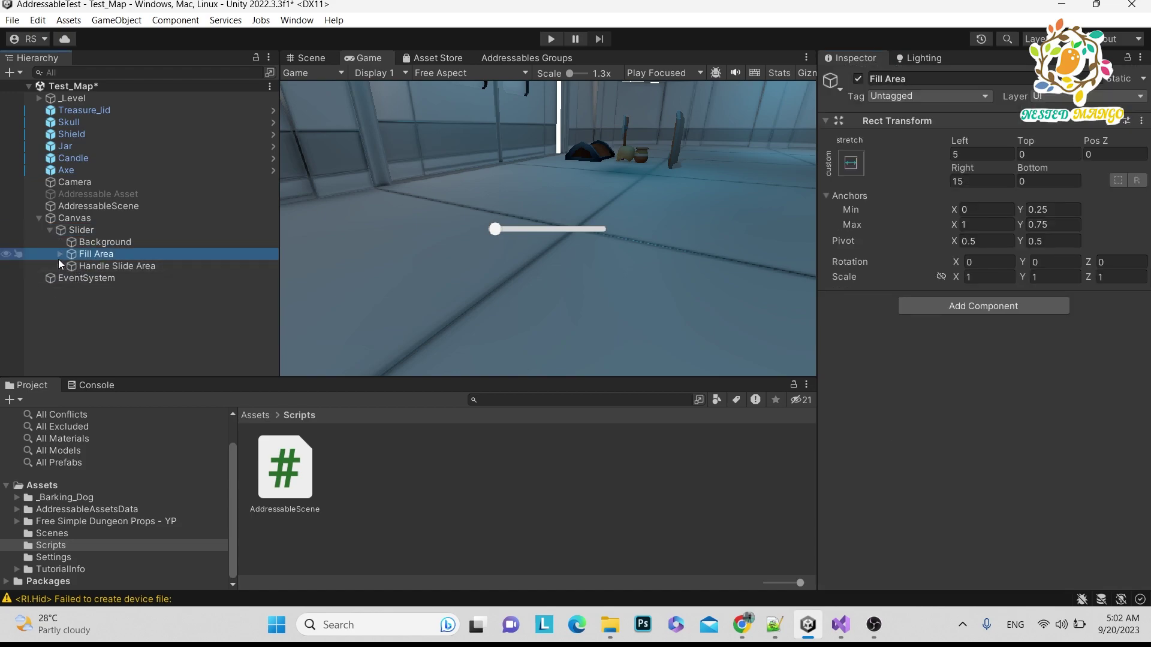
left_click(60, 255)
left_click(83, 268)
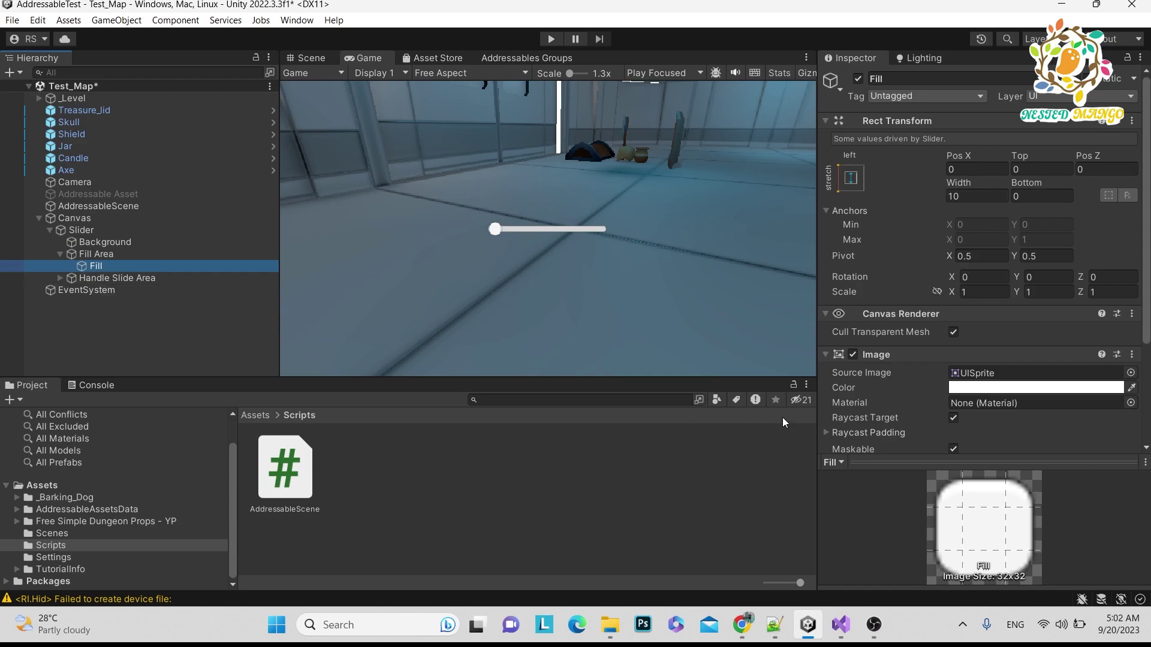
left_click(987, 384)
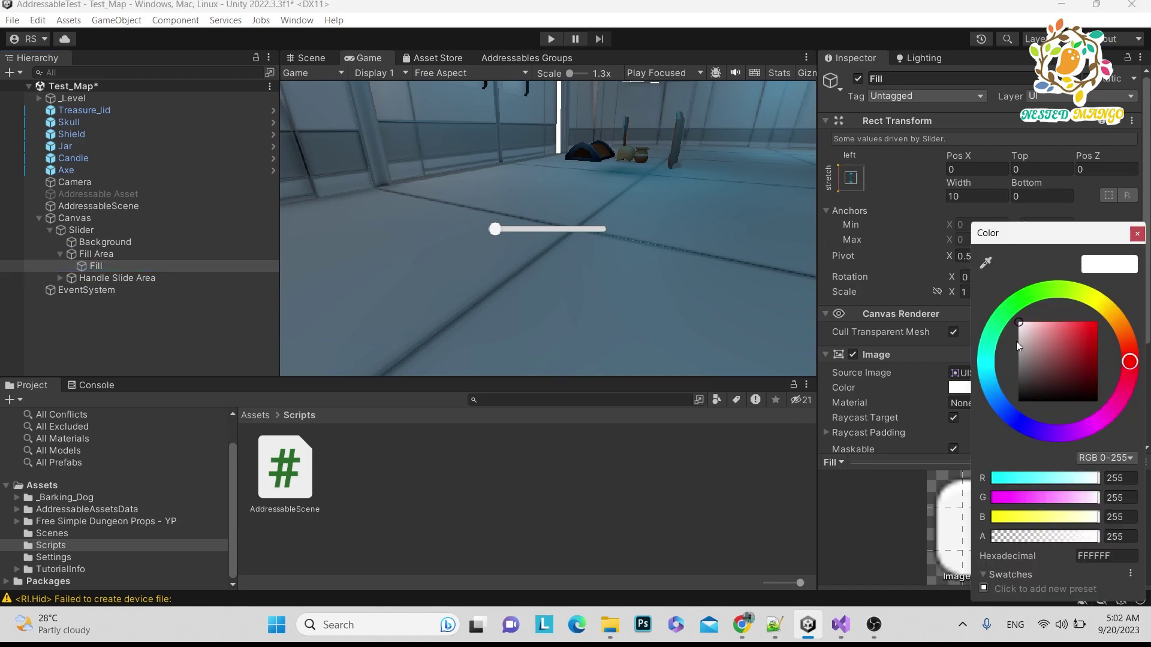
left_click(1031, 298)
left_click_drag(1059, 330, 1103, 318)
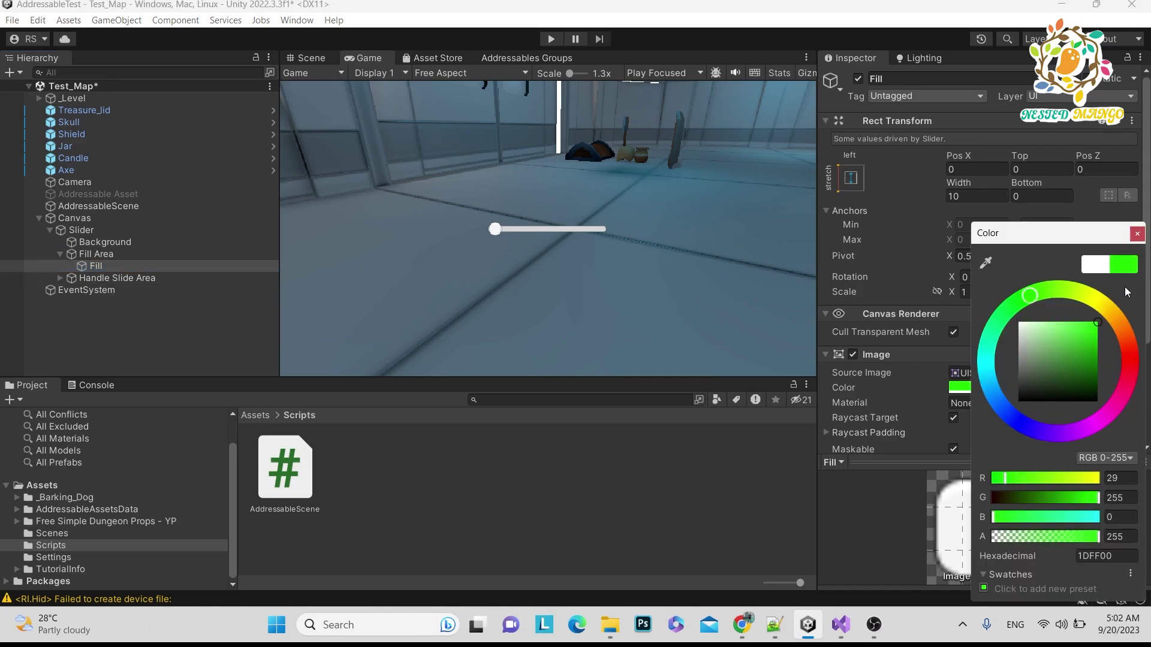
Step: Set the slider's Handle image colour to blue and keep the value at 0
left_click(92, 279)
left_click(60, 278)
left_click(91, 295)
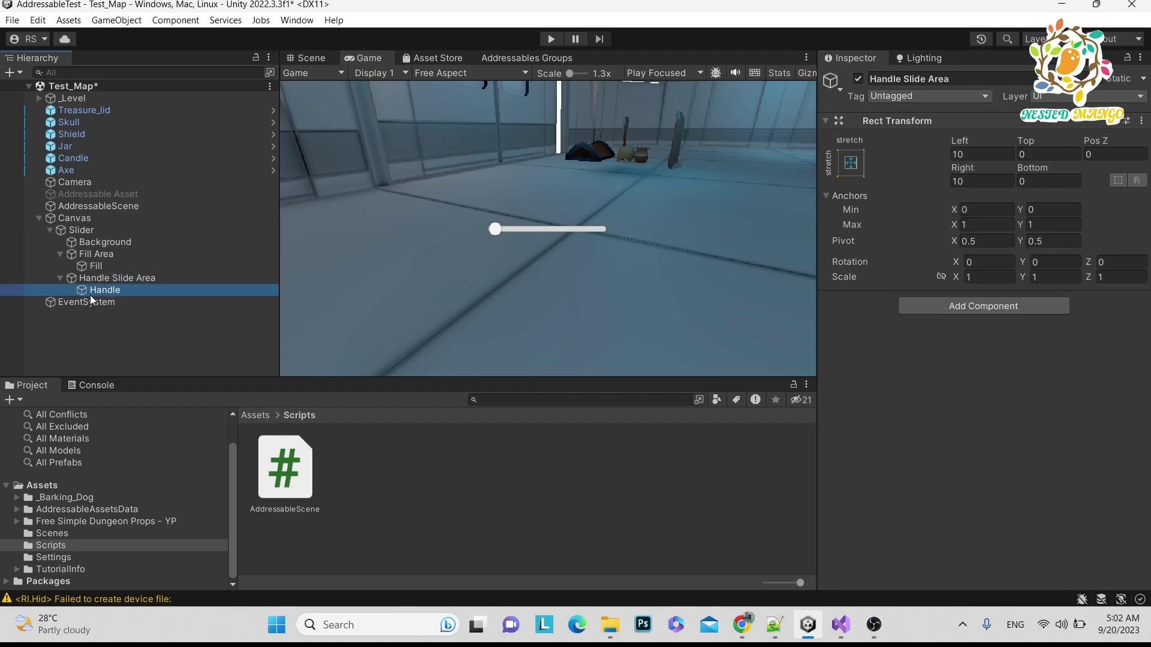
left_click(962, 388)
left_click(1000, 422)
left_click_drag(1038, 375, 1082, 327)
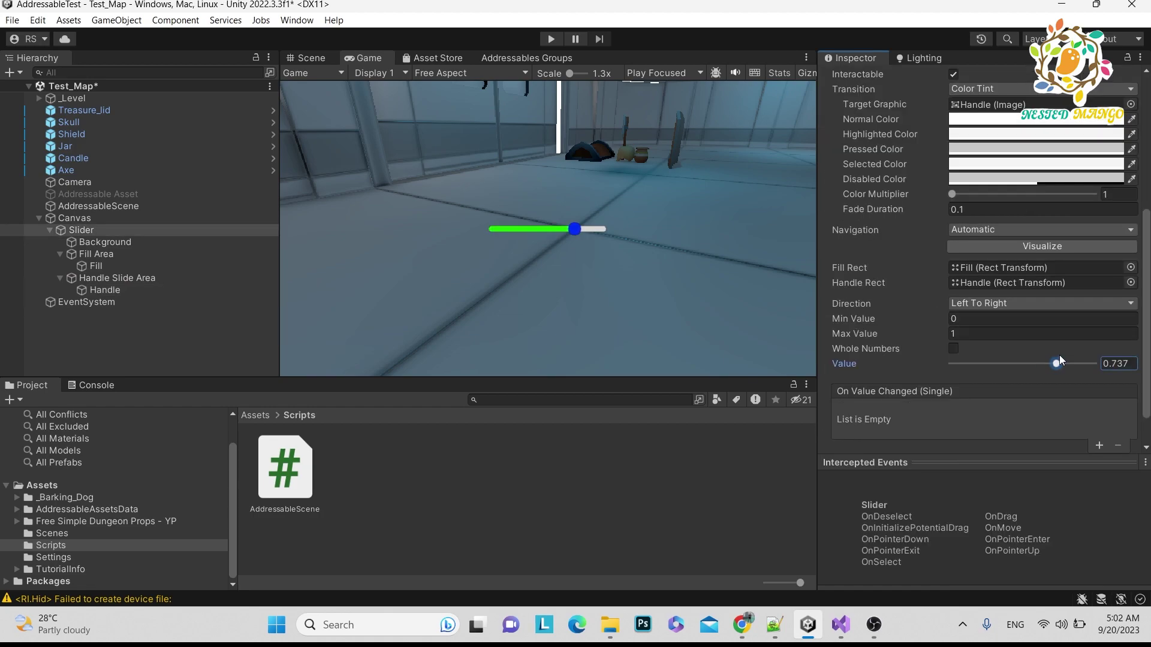
left_click_drag(1059, 355, 822, 307)
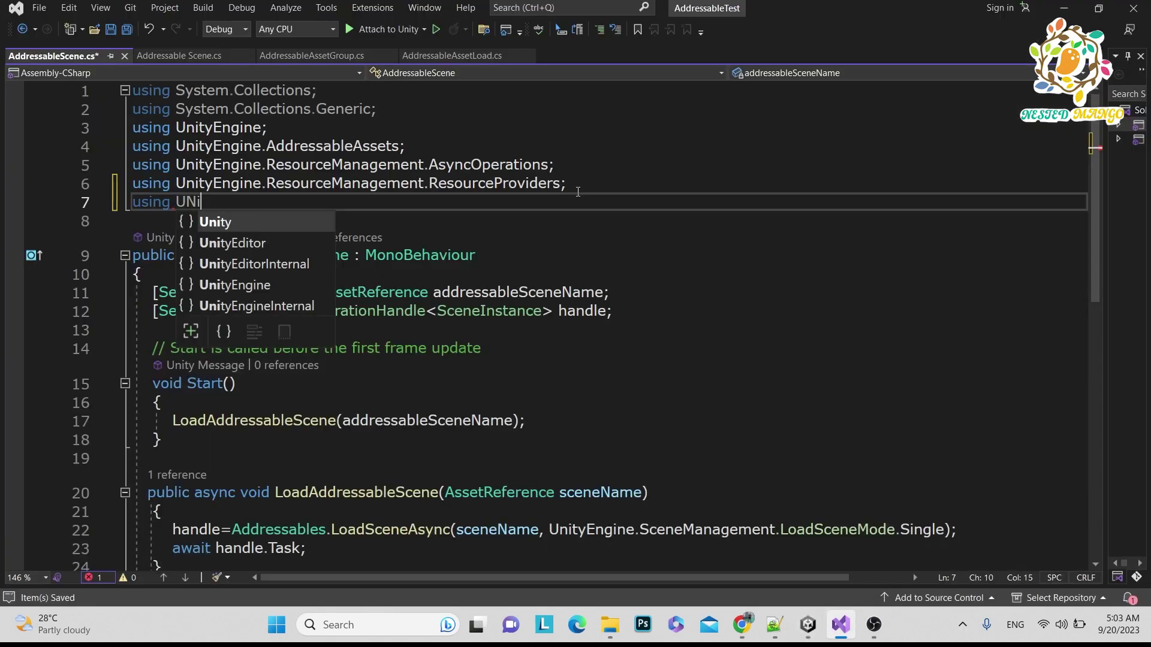
Step: Add the 'using UnityEngine.UI;' import to AddressableScene.cs
type("ty")
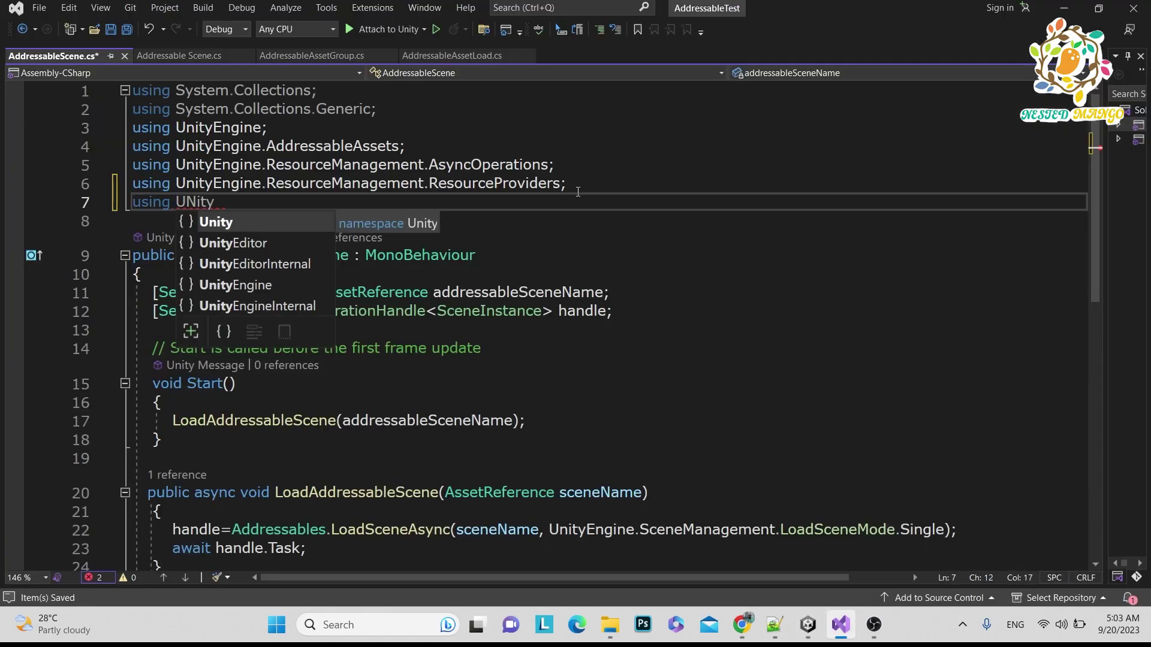
key("Down")
key("Down")
key("Tab")
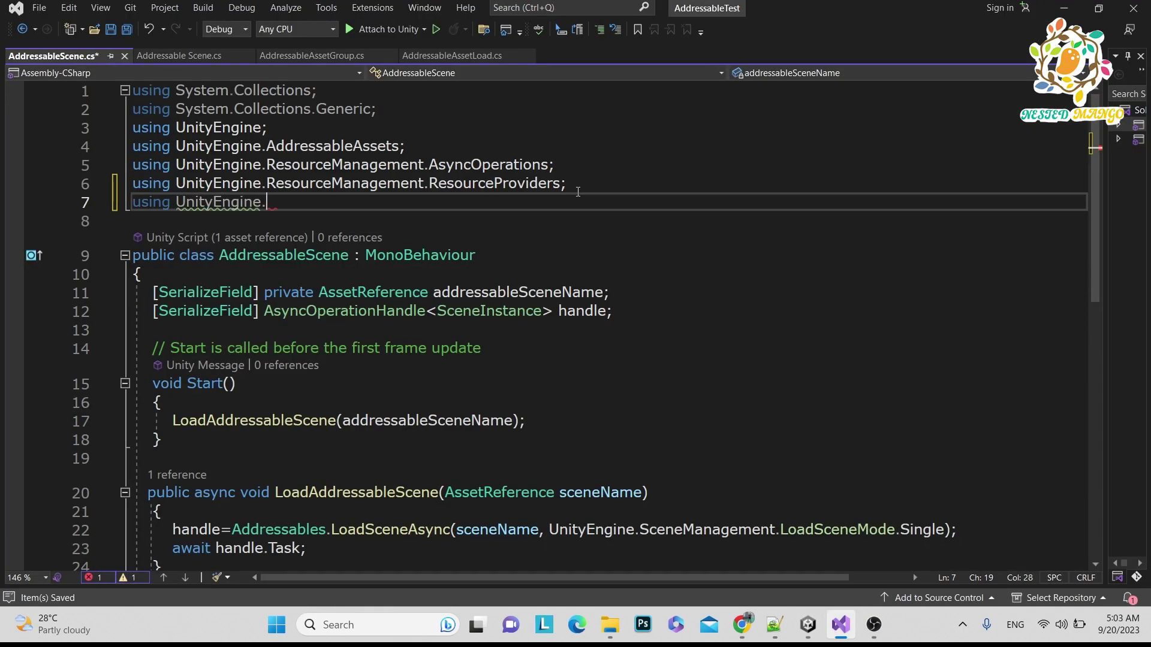
type(".UI;")
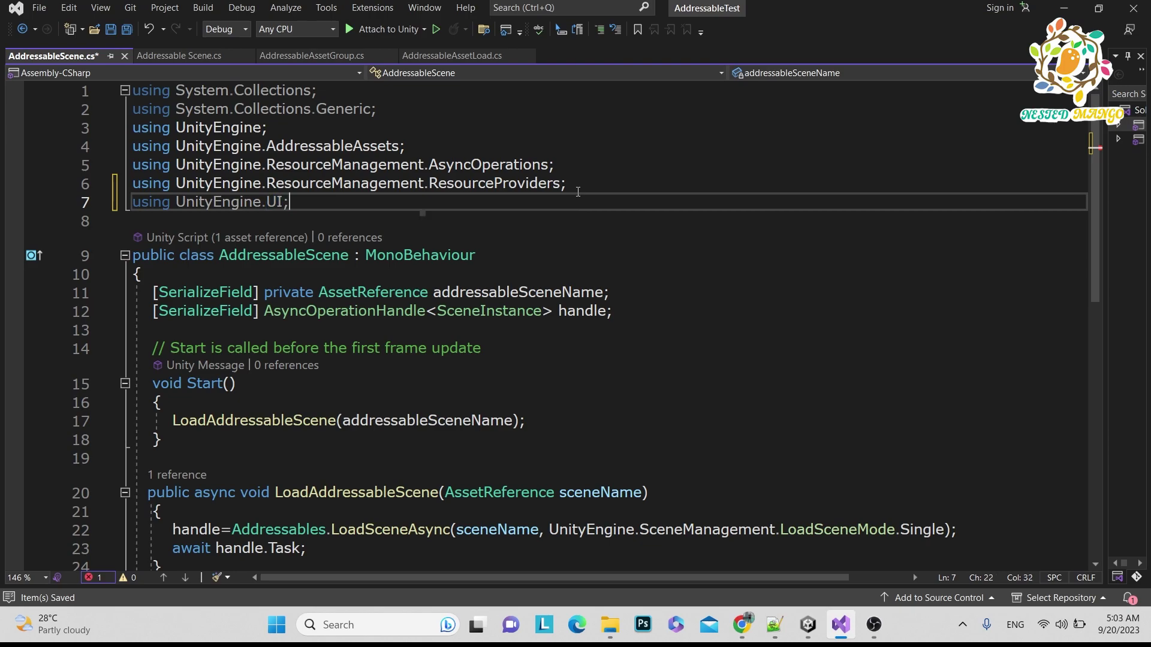
key("Return")
Step: Save the serialized Slider field percentDownloadingUI and assign the scene's Slider to it in Unity
key("ctrl+s")
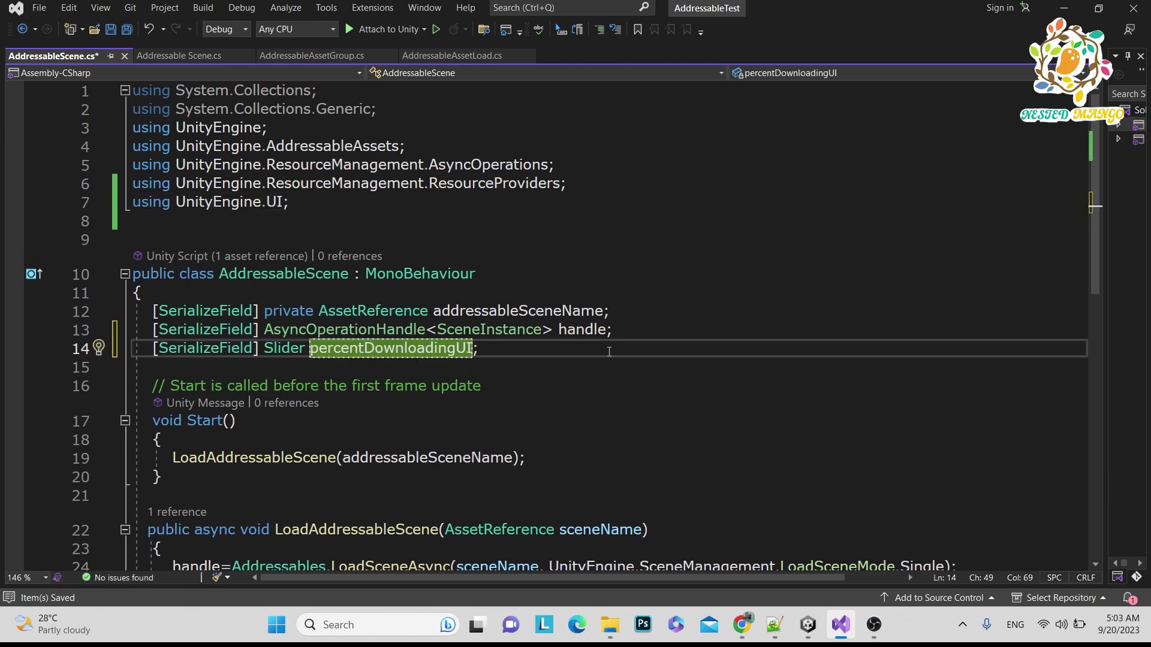
key("ctrl+s")
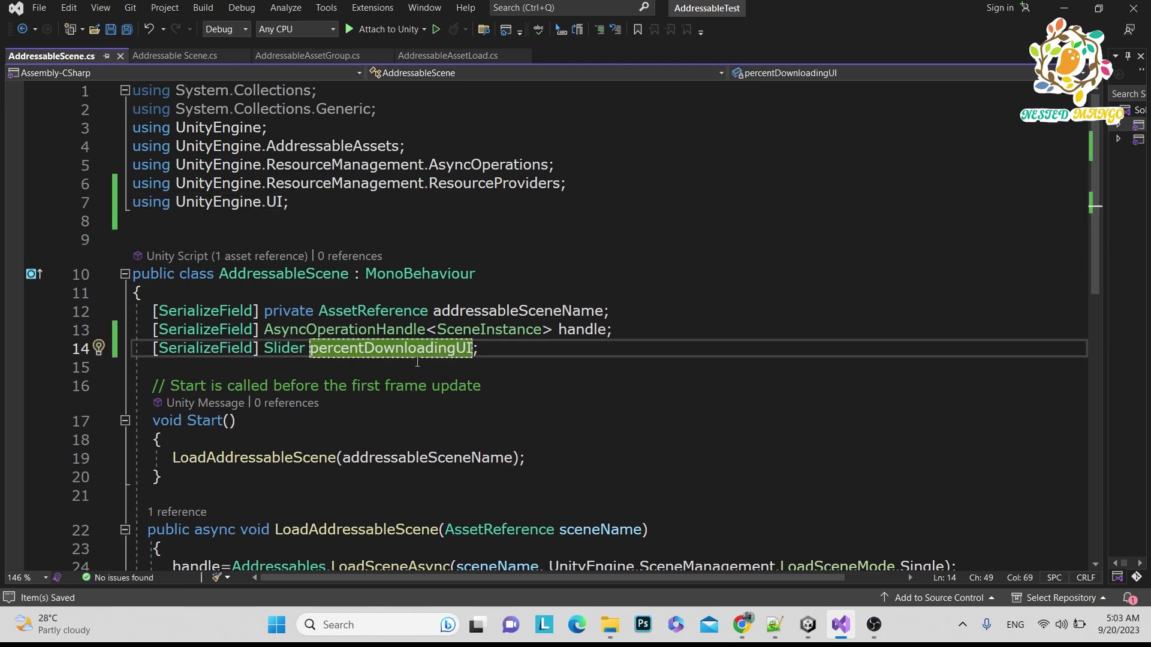
key("alt+Tab")
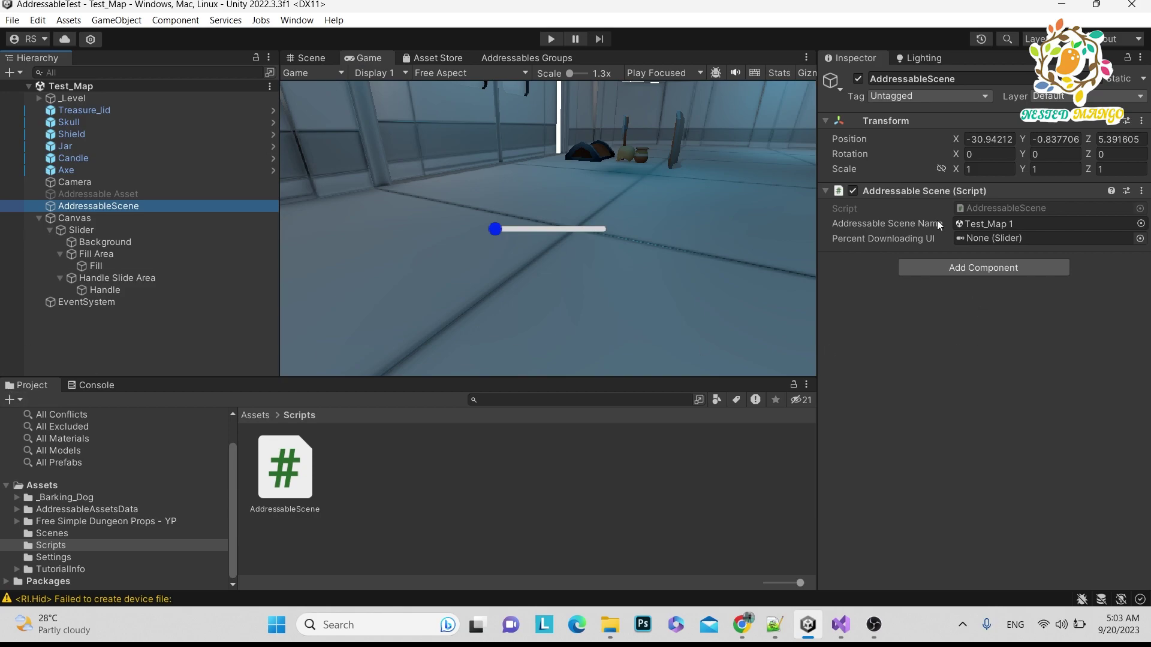
left_click_drag(77, 229, 970, 236)
Step: Add an Update method containing an if (handle.IsValid()) block and save
key("alt+Tab")
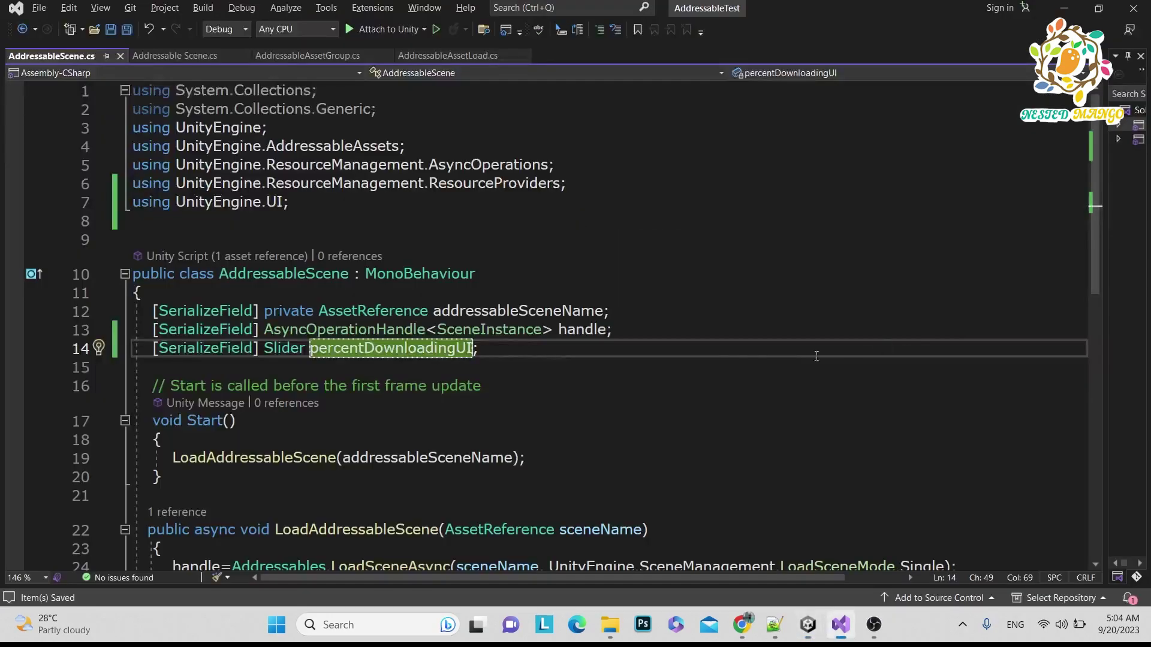
scroll(459, 378, "down", 2)
left_click(205, 384)
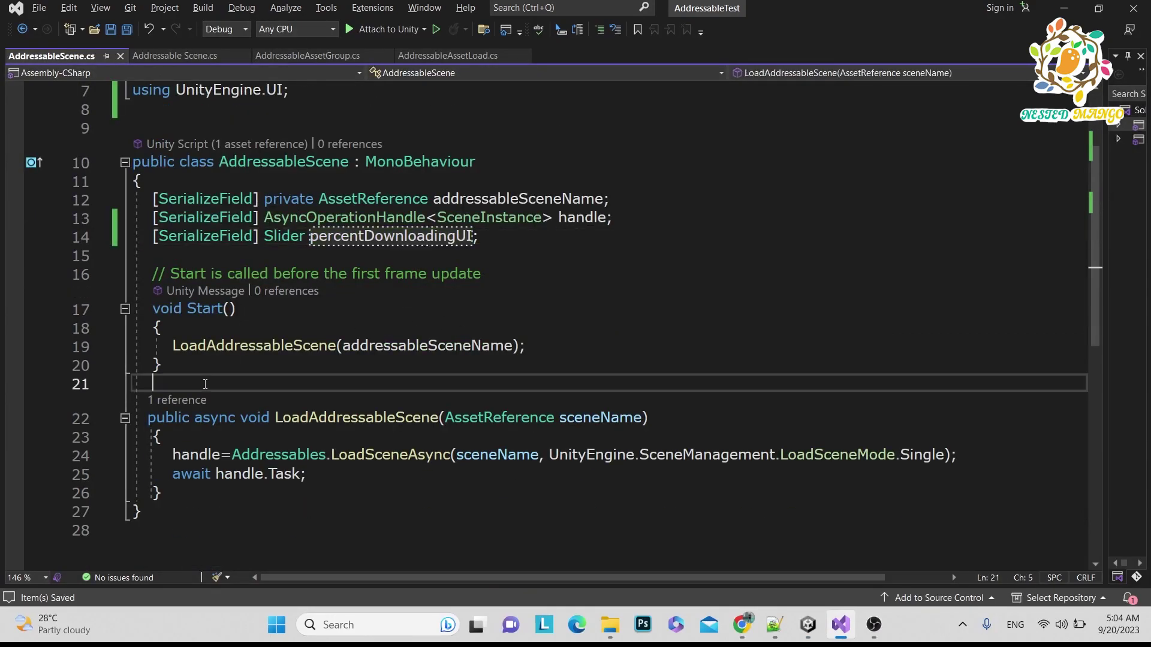
key("Return")
key("Return")
key("Return")
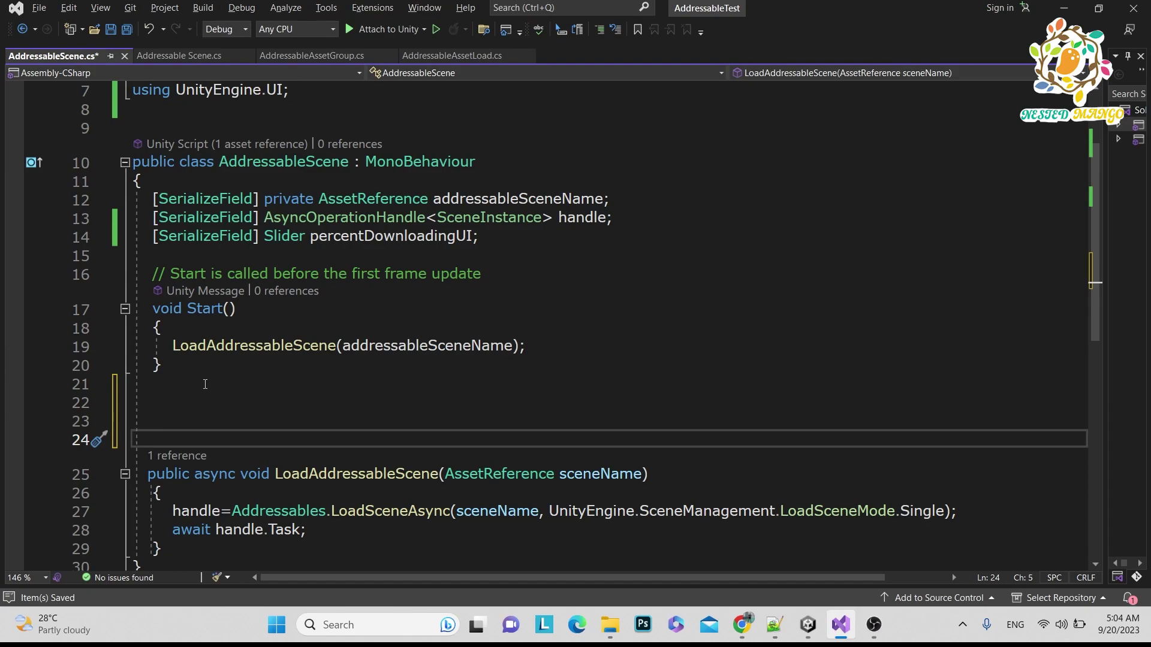
type("void")
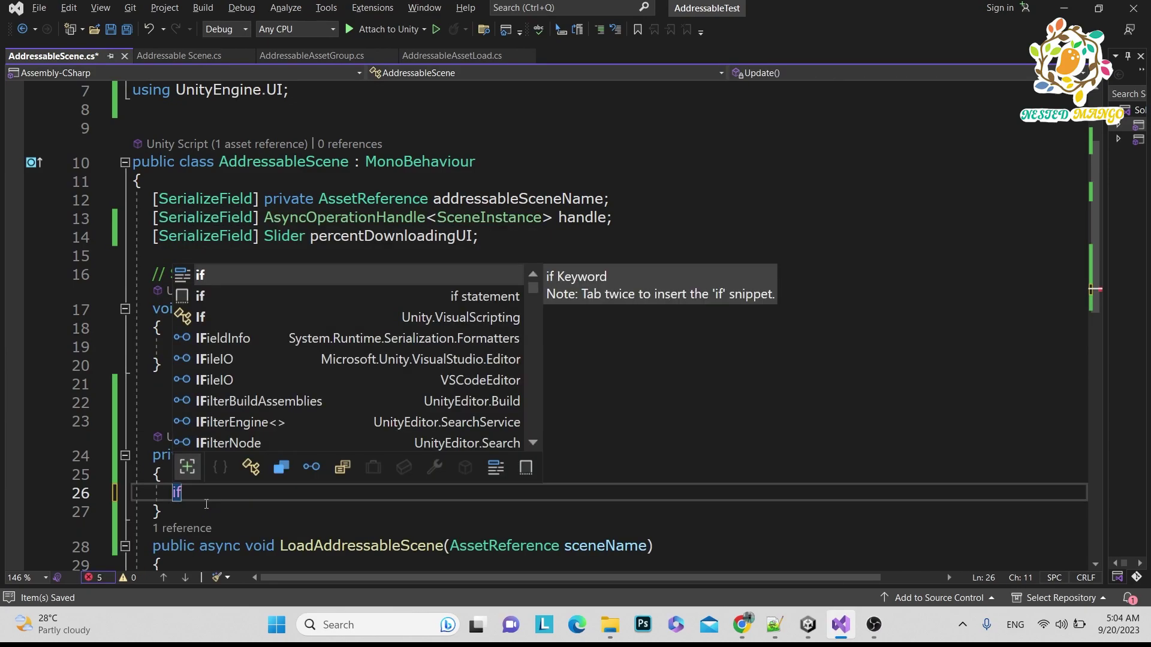
type("(han")
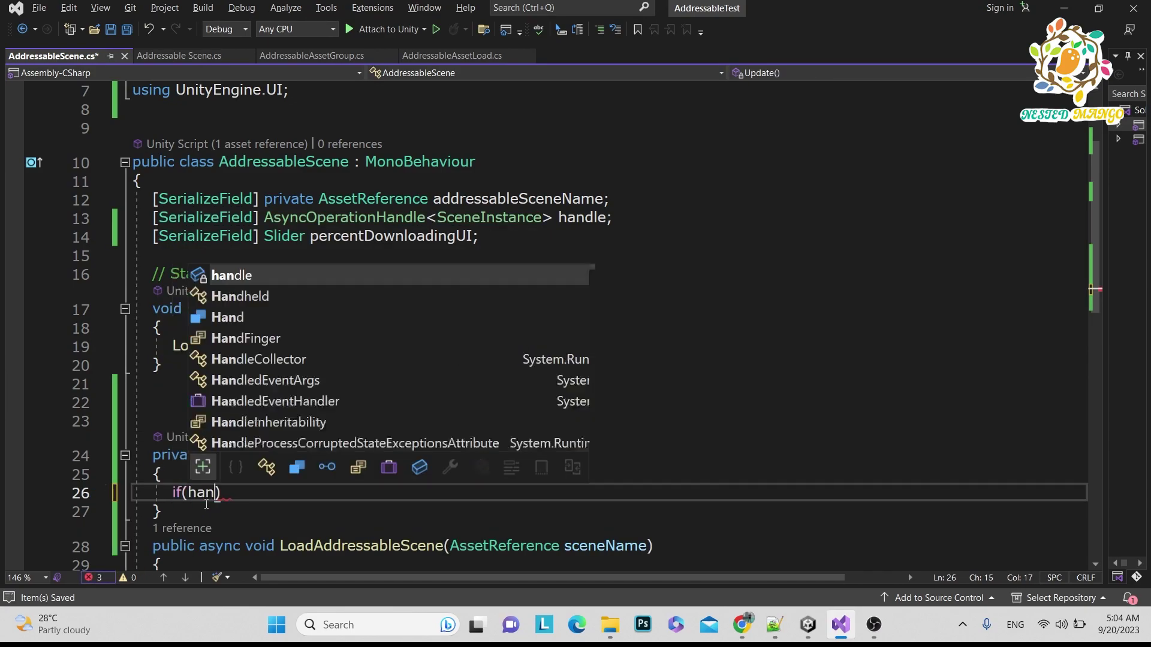
type("dle.IsValid()")
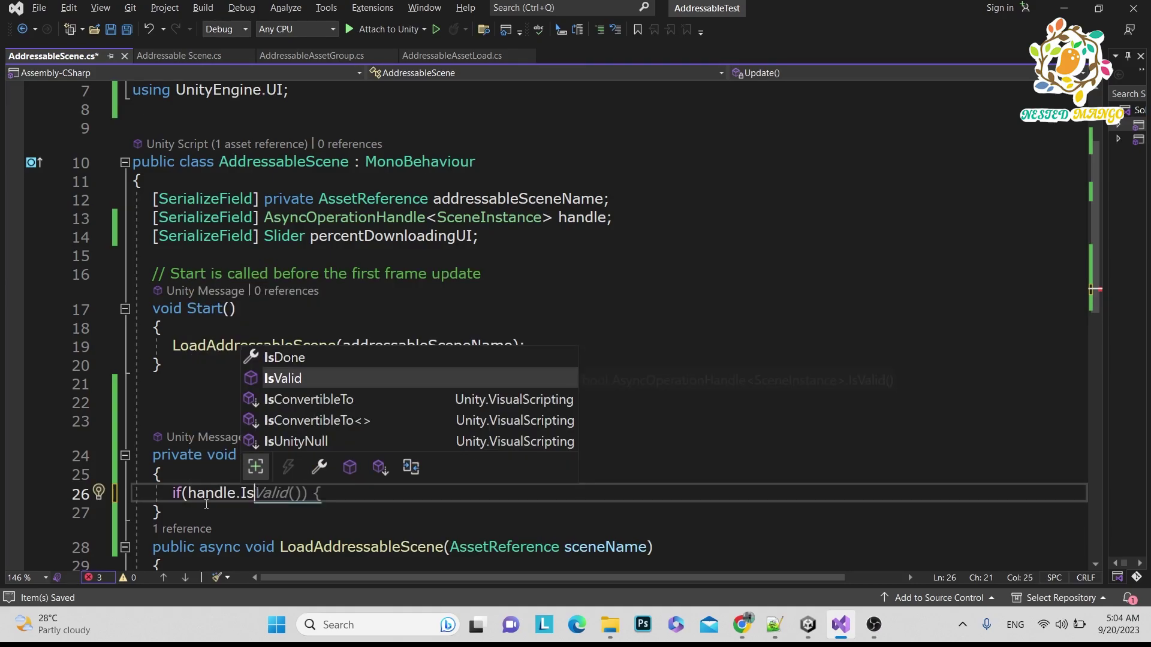
key("Return")
type("{")
key("Return")
key("Return")
key("ctrl+s")
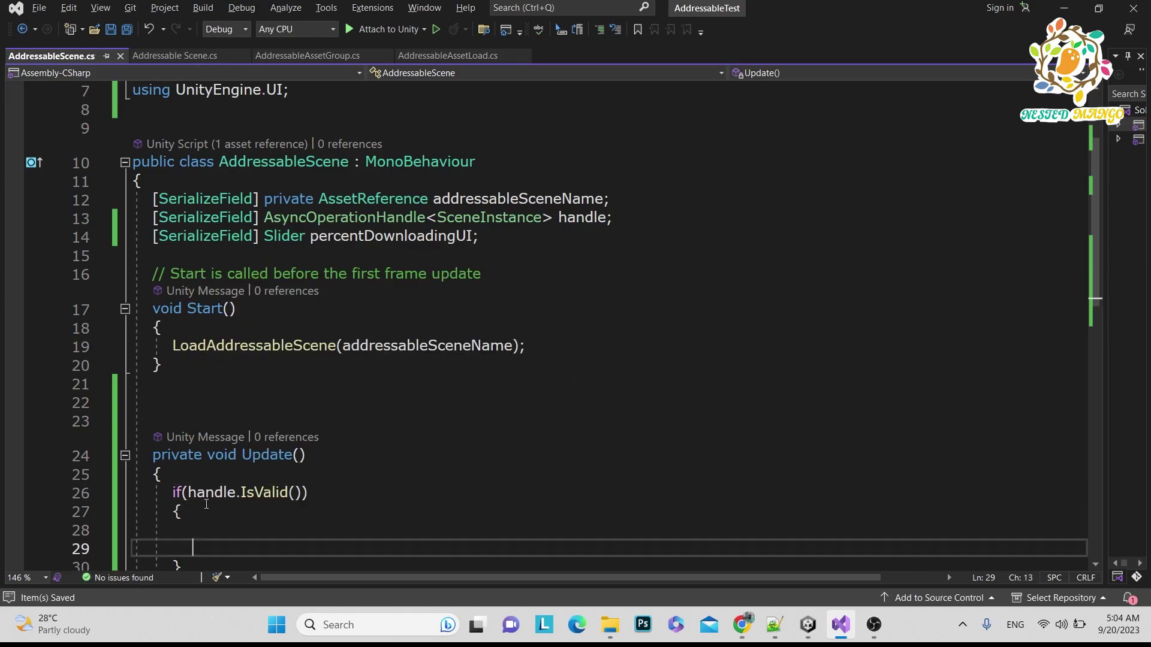
Step: Store handle.GetDownloadStatus().Percent in float percent, with a '0 to 1' comment
scroll(262, 468, "down", 2)
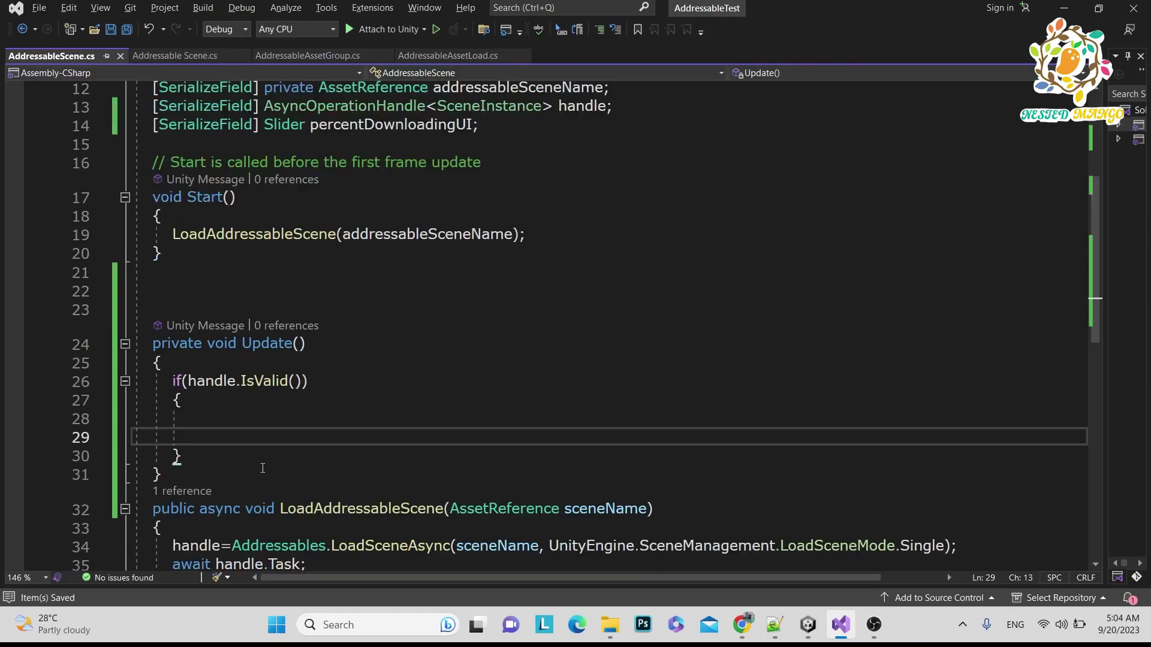
scroll(263, 468, "down", 1)
left_click(207, 331)
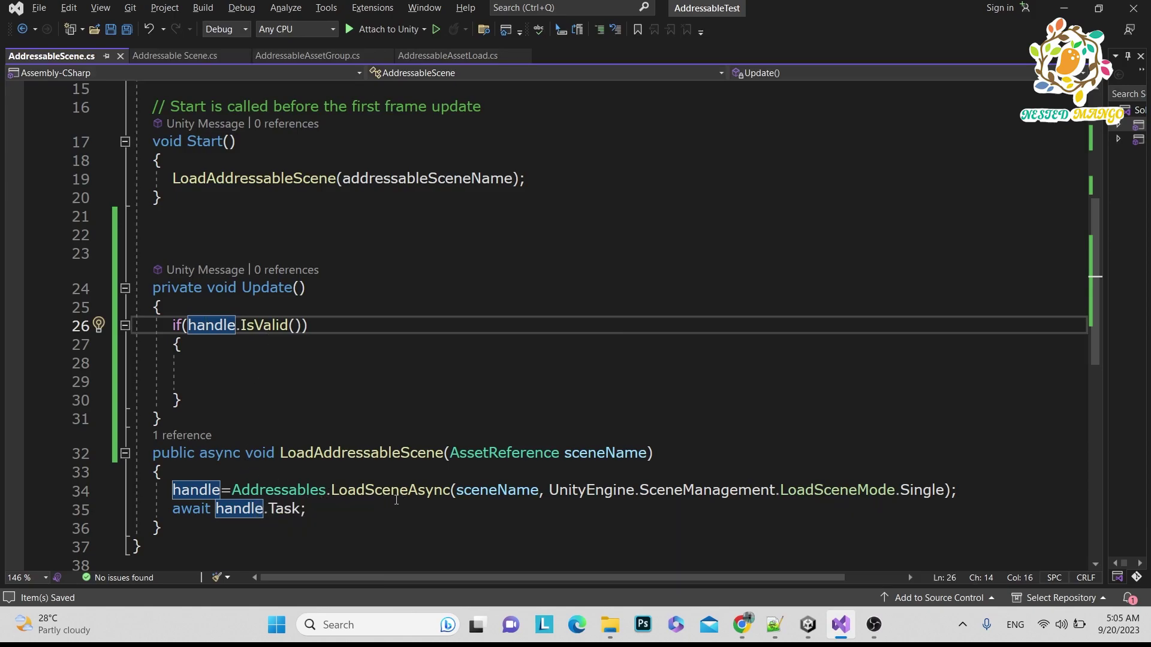
left_click(239, 384)
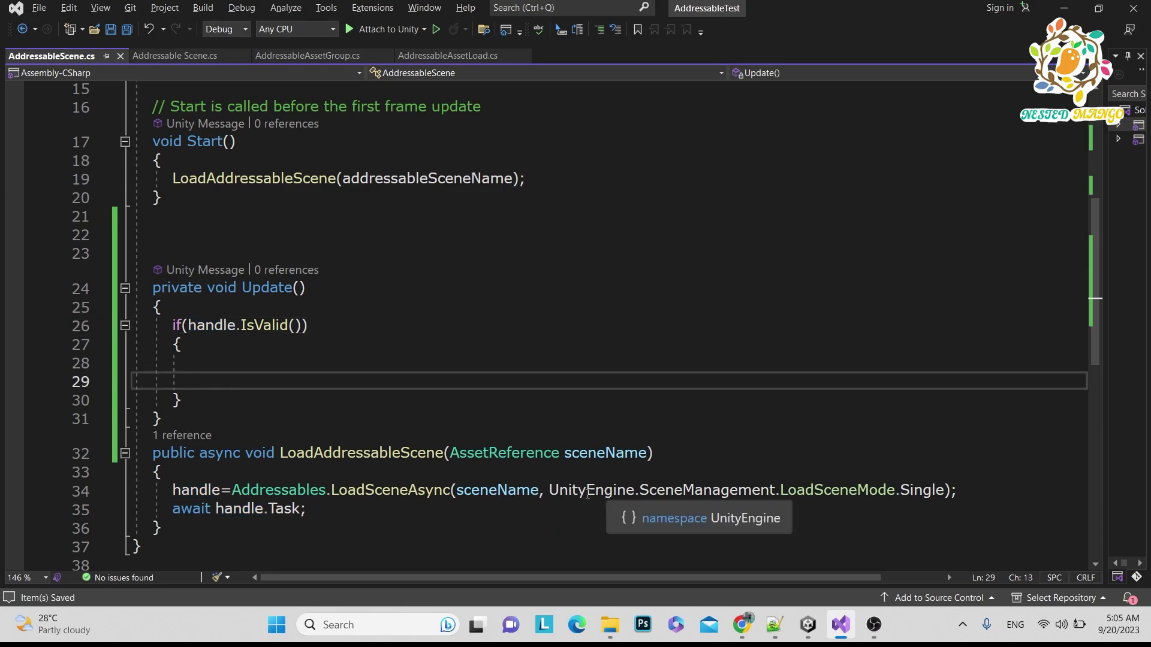
left_click(248, 370)
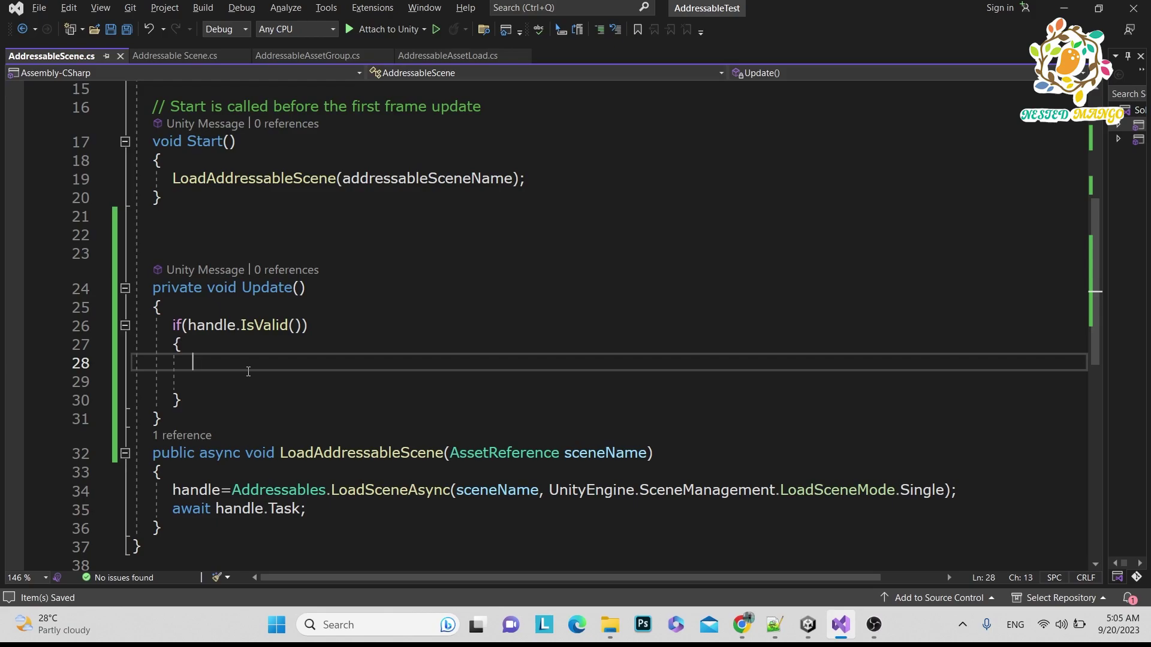
type("handle")
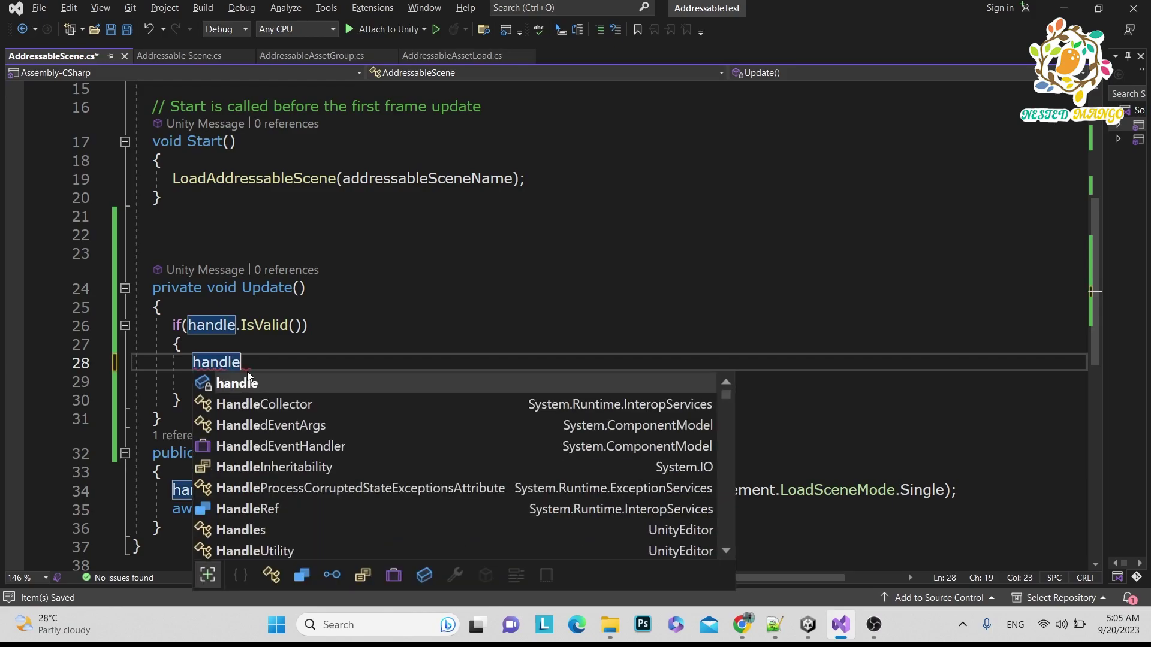
type(".")
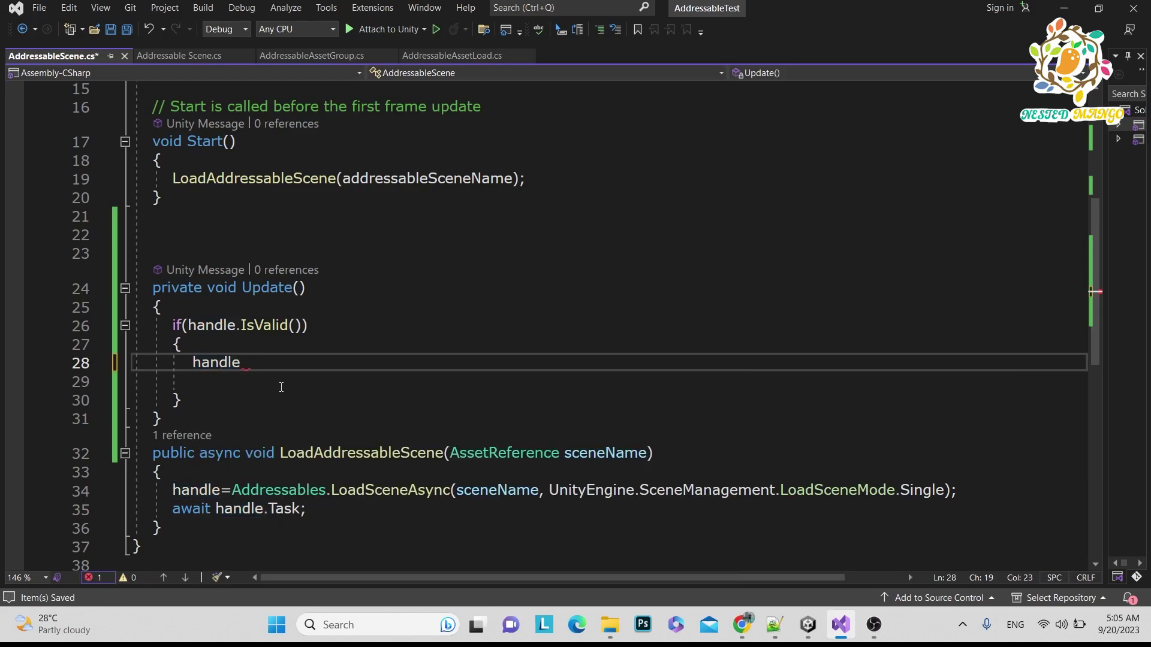
type("Get")
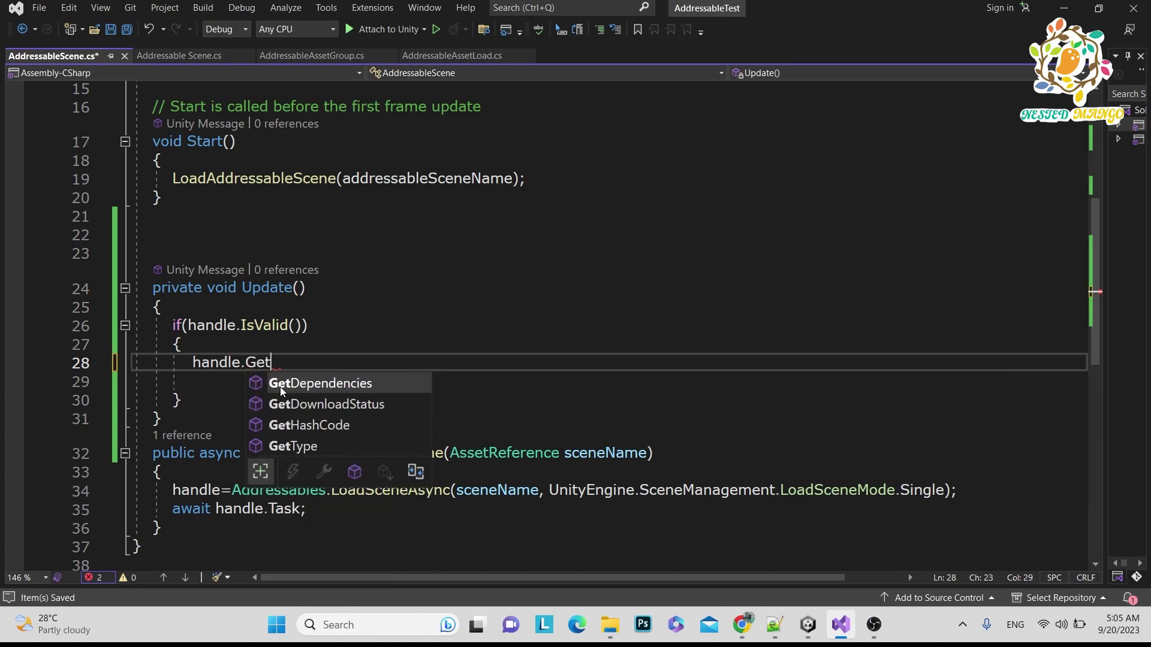
double_click(303, 404)
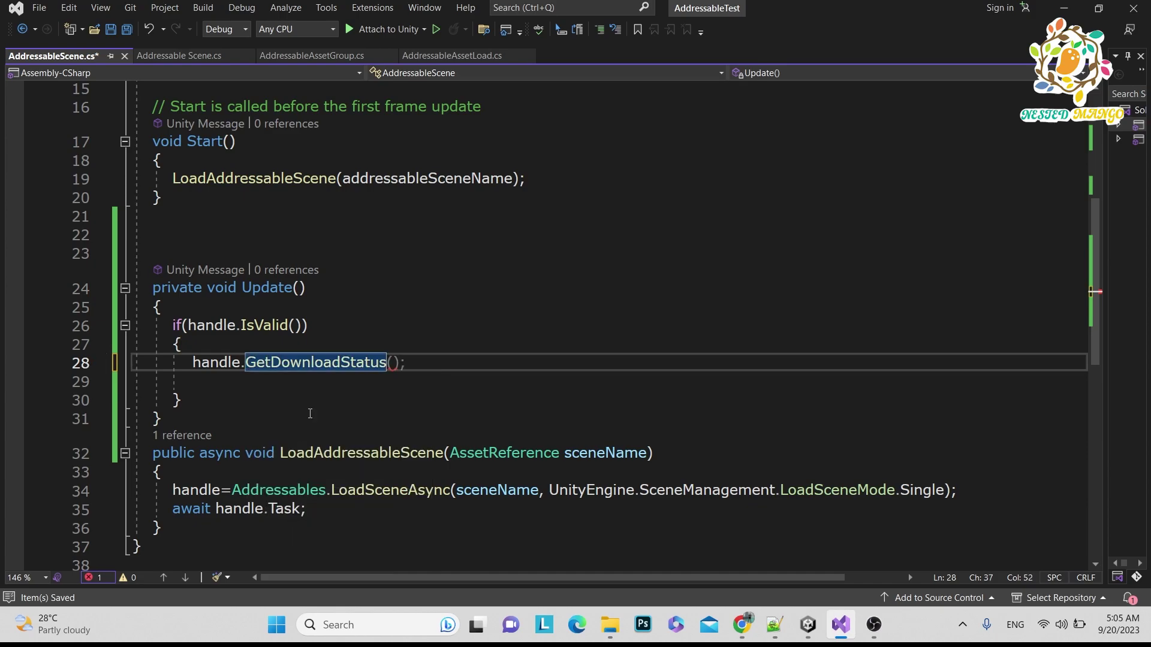
type("()")
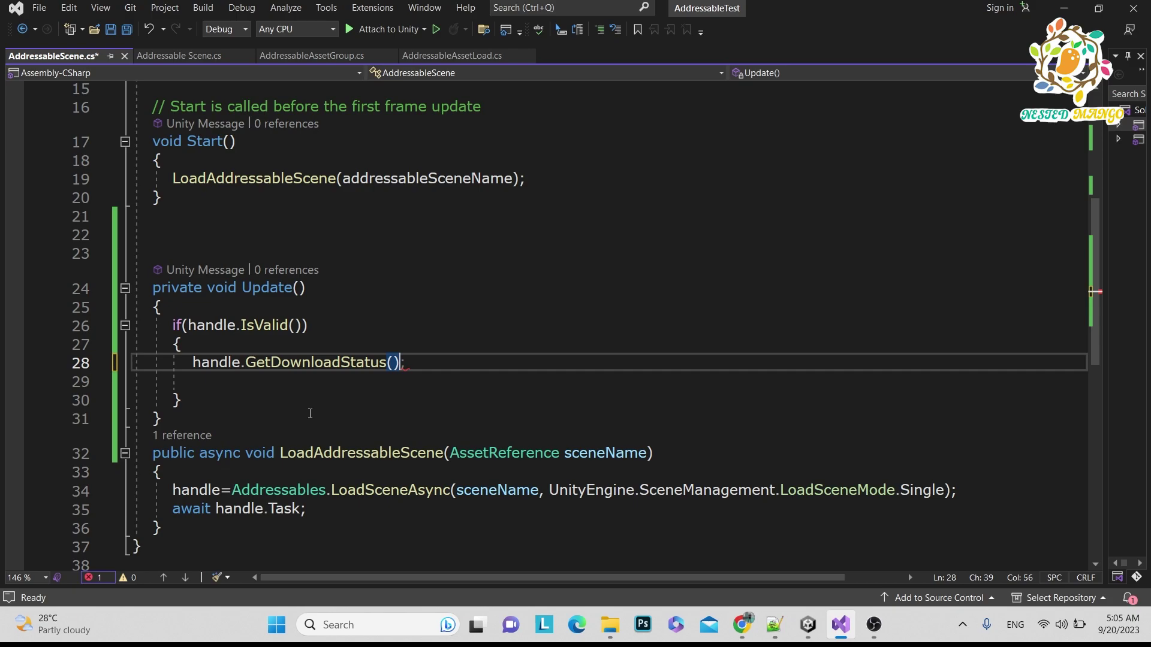
type(".Percent;")
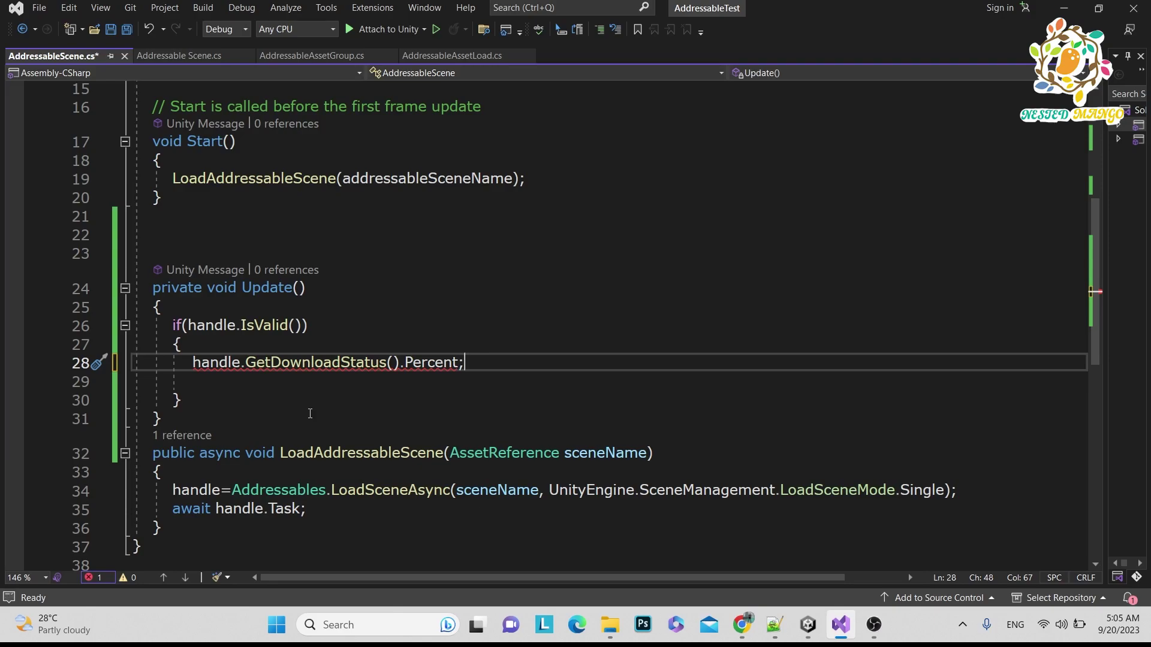
key("ctrl+s")
type("///0 to 1")
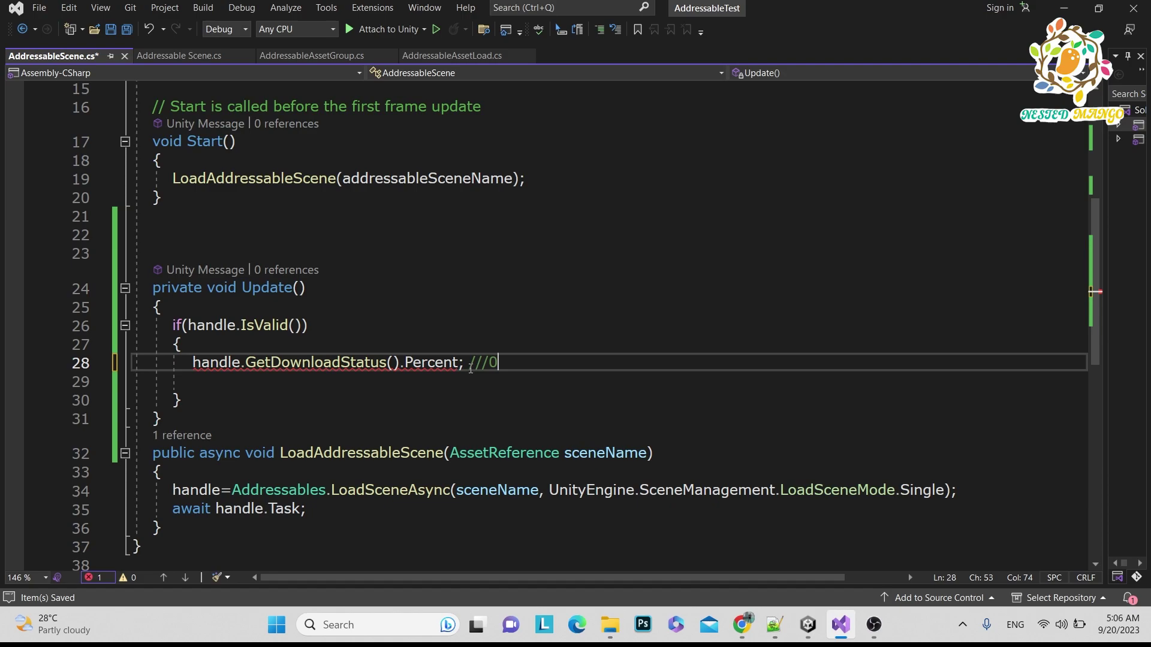
left_click(161, 368)
type("float percent=")
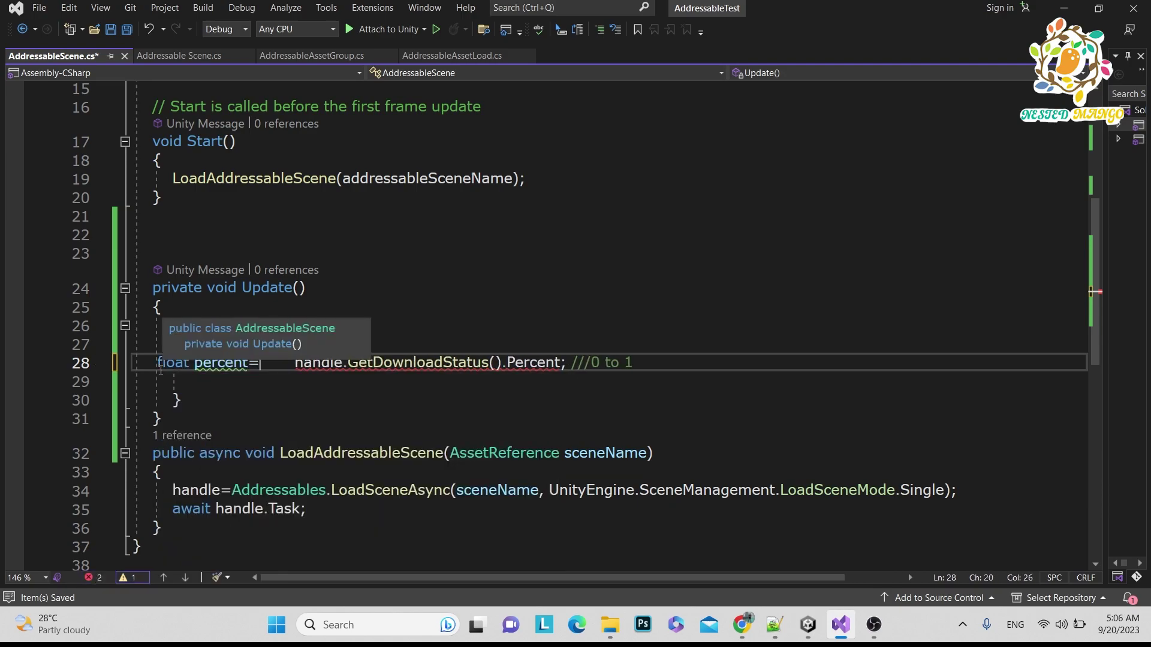
key("ctrl+s")
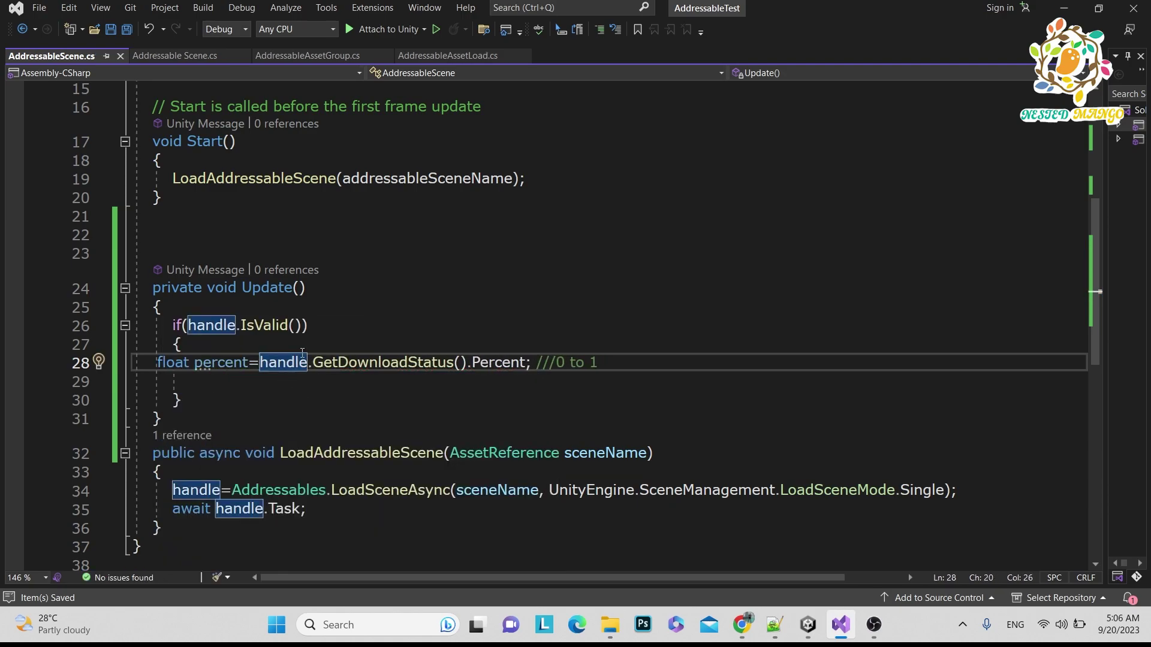
Step: Add the line percentDownloadingUI.value = percent below it
left_click(192, 382)
key("Return")
type("percentDownloadingUI.")
type("value")
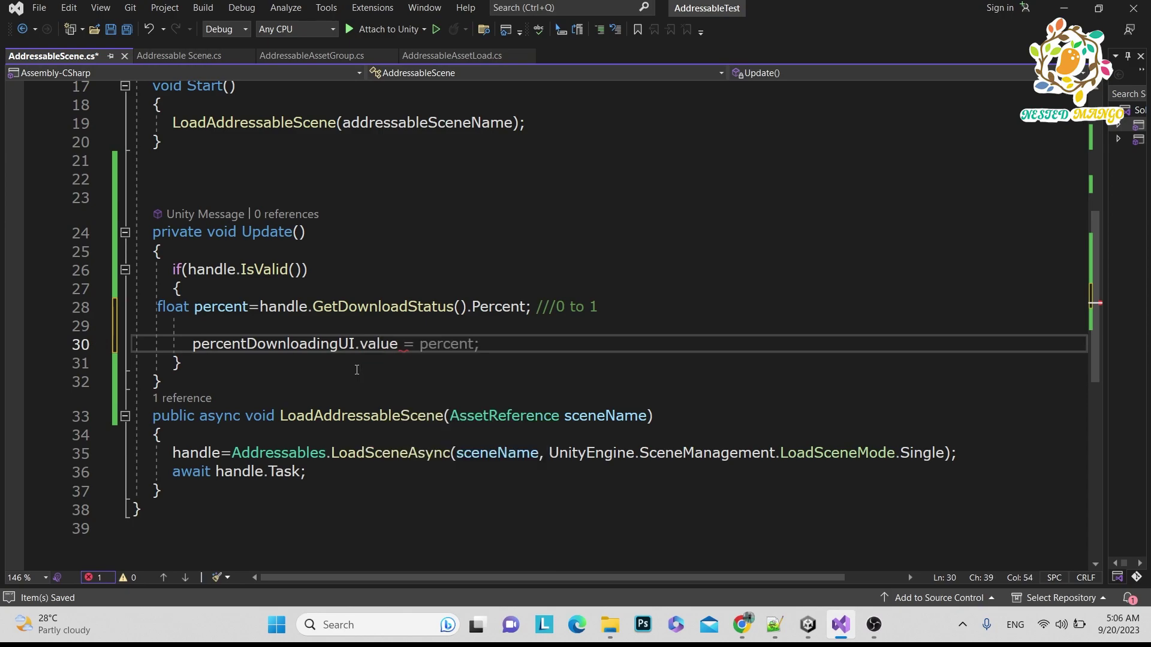
key("Tab")
scroll(336, 330, "down", 1)
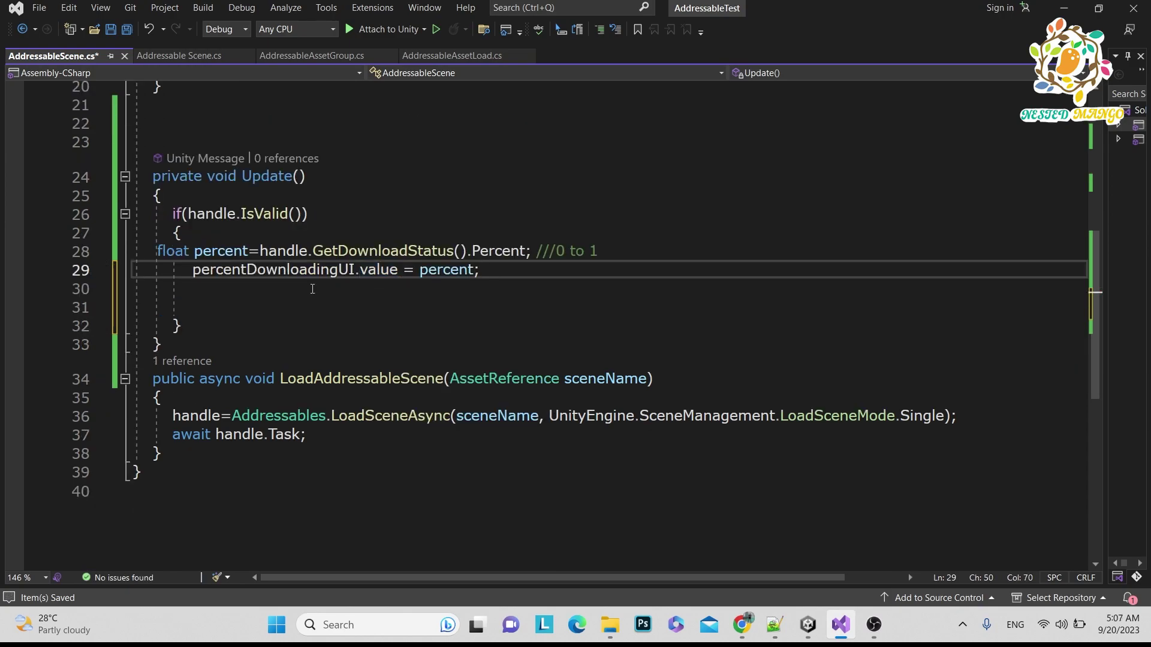
Step: In Unity, preview the slider filling from 0 to 1 and collapse its children
key("alt+Tab")
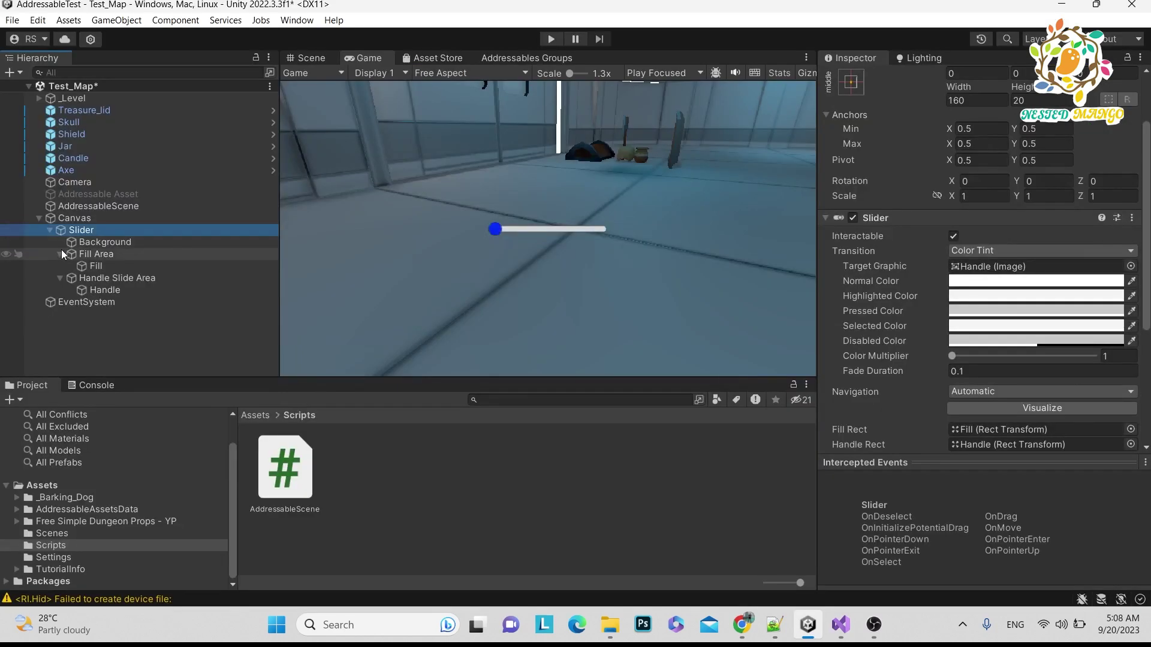
left_click(497, 230)
scroll(959, 365, "down", 3)
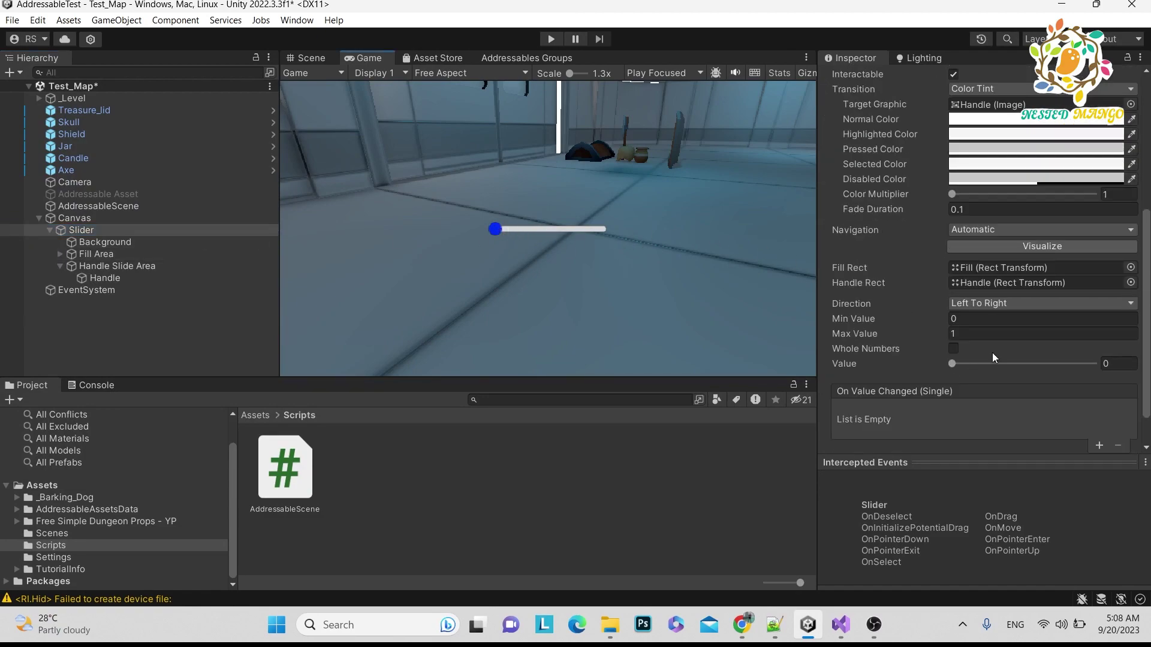
left_click_drag(953, 364, 835, 348)
left_click(49, 233)
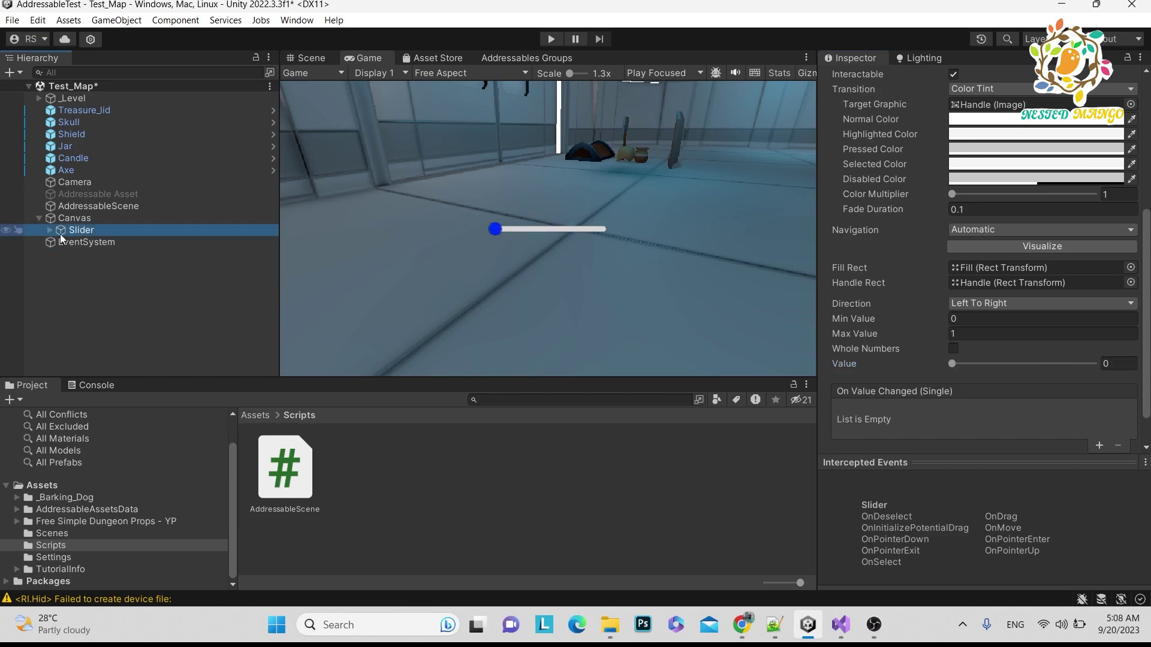
Step: Add a Text - TextMeshPro object under Canvas and import the TMP Essentials
left_click(77, 219)
right_click(77, 220)
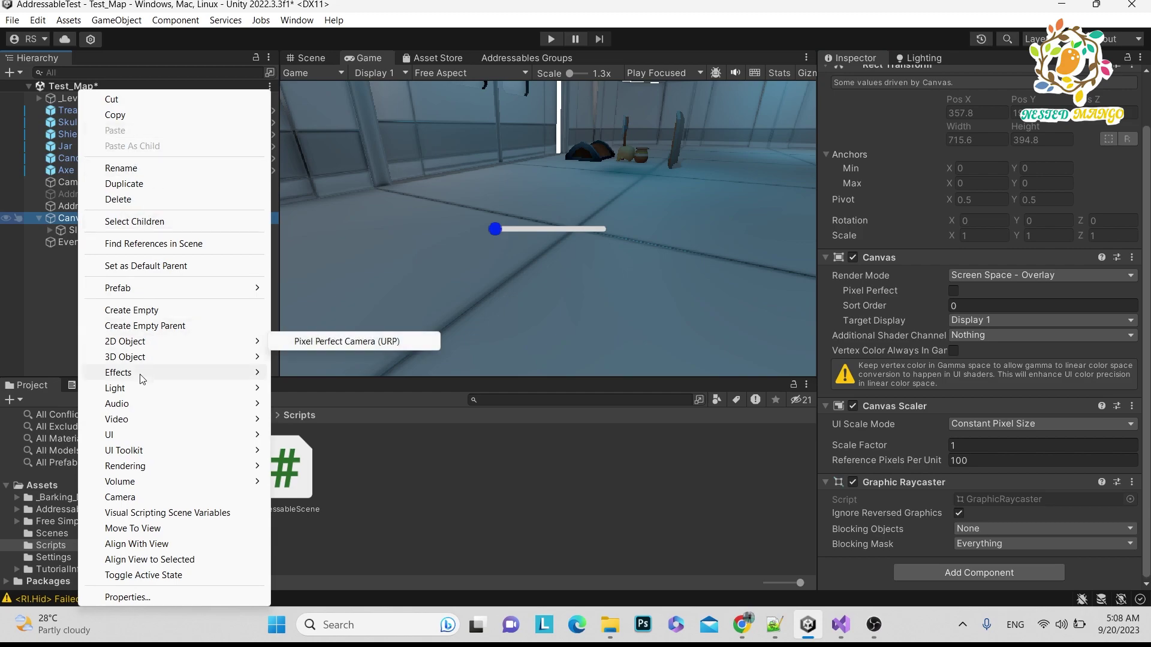
mouse_move(167, 436)
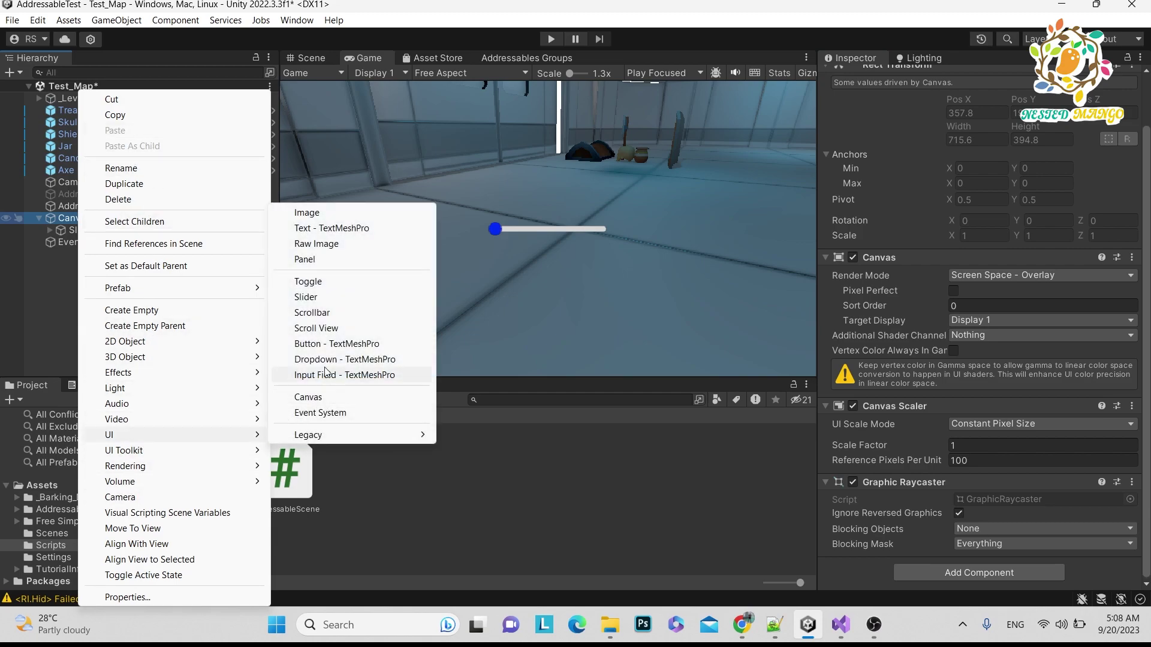
left_click(345, 231)
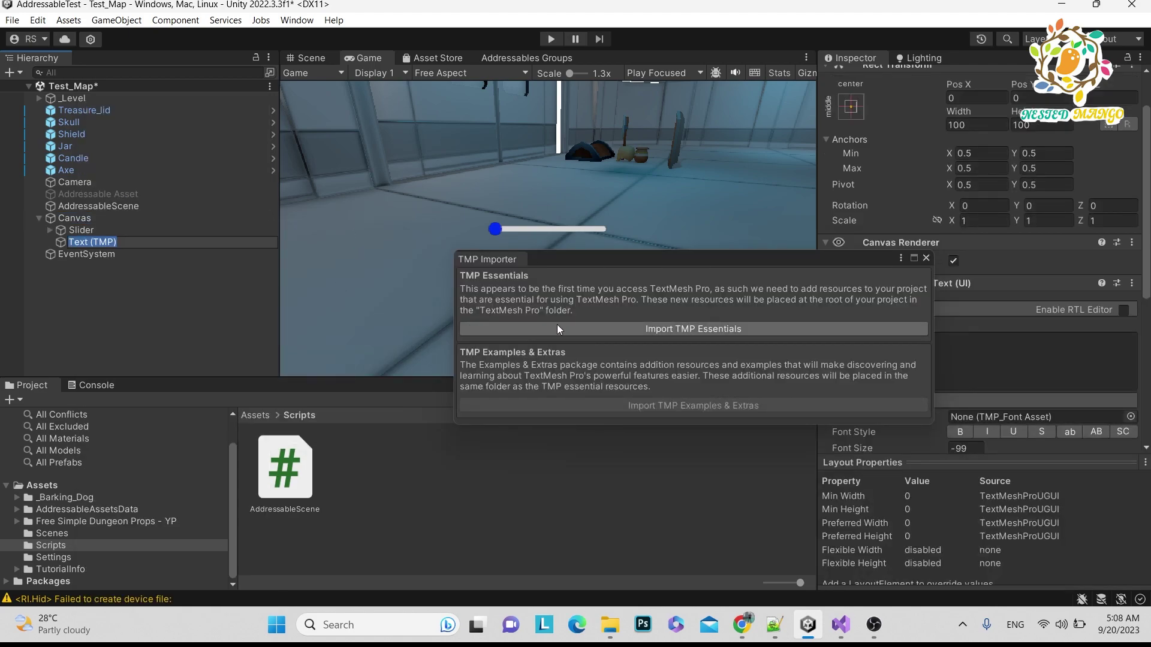
left_click(563, 329)
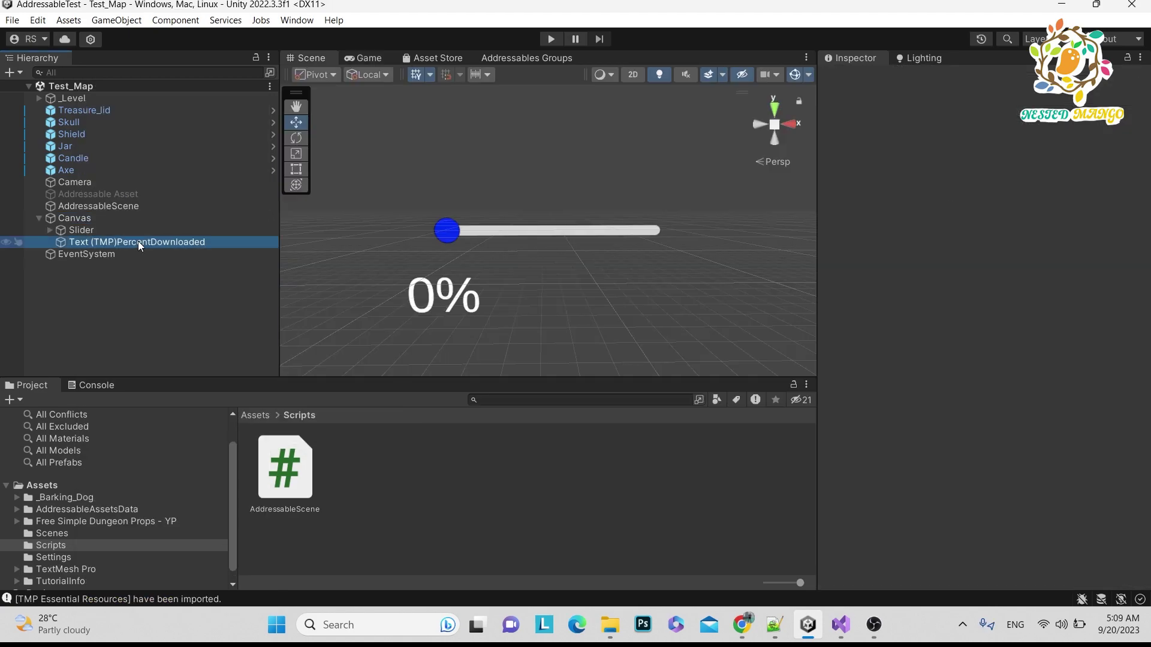
Step: Add 'using TMPro;' to the script's imports and save
key("alt+Tab")
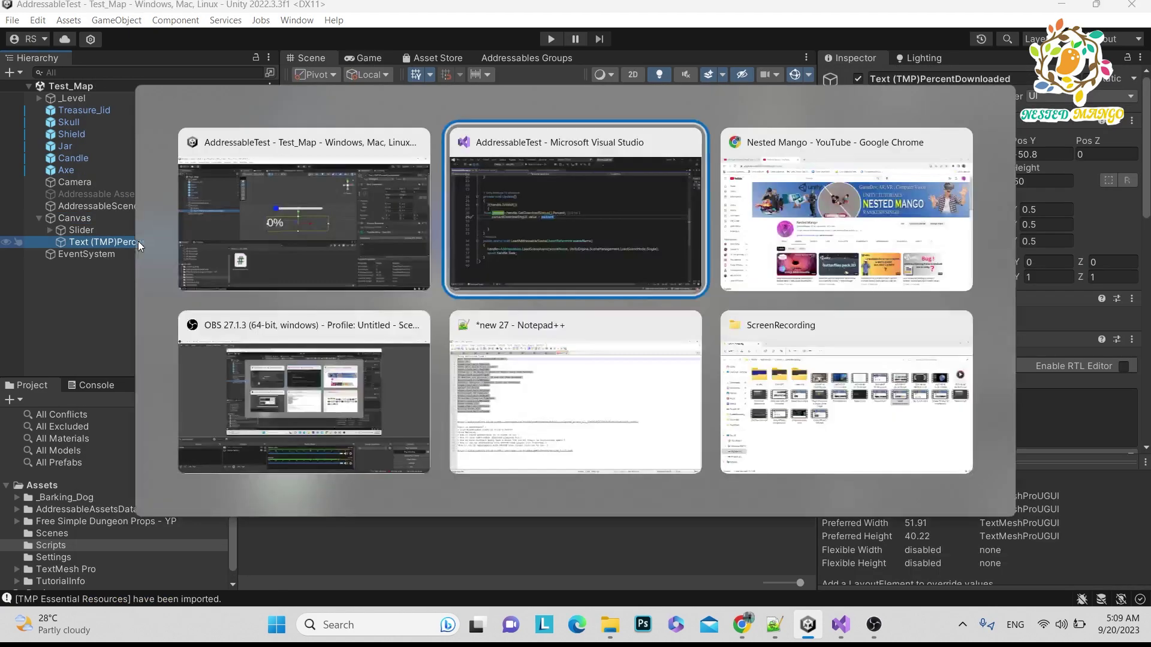
scroll(303, 198, "up", 7)
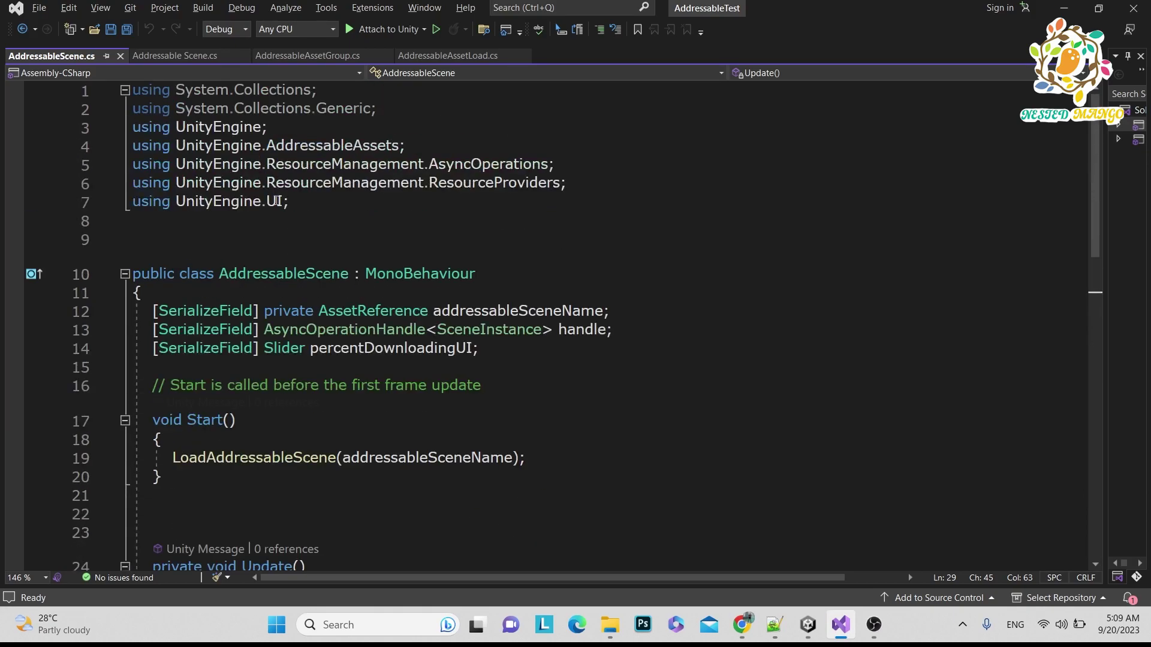
left_click(303, 198)
key("Return")
type("using TMPro;")
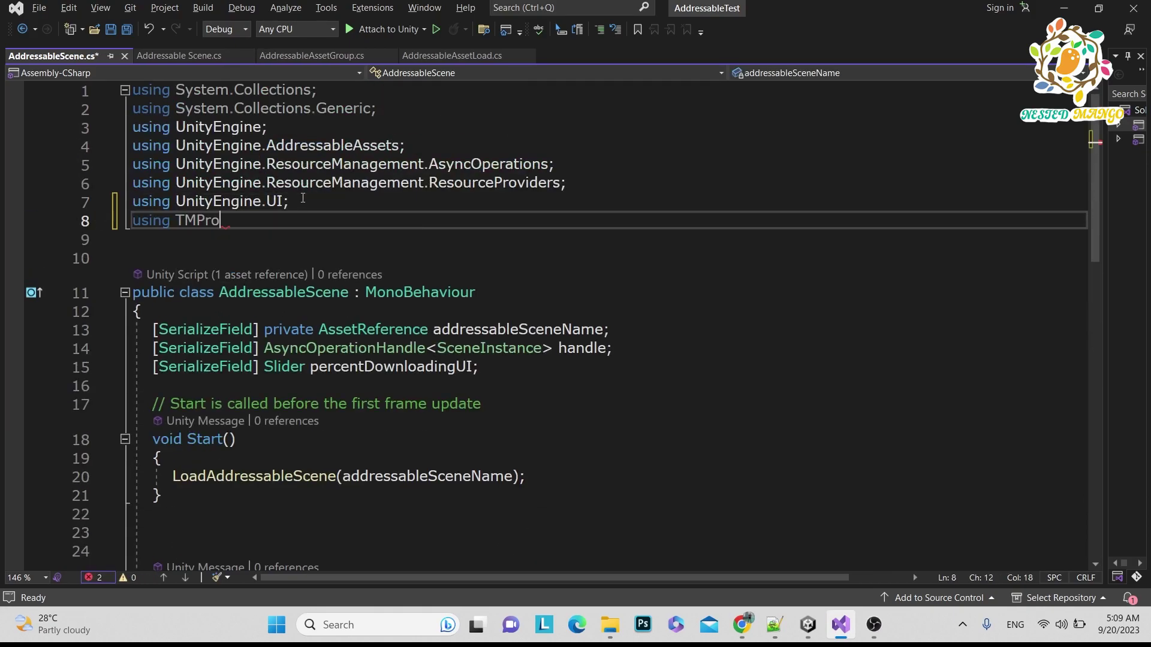
key("ctrl+s")
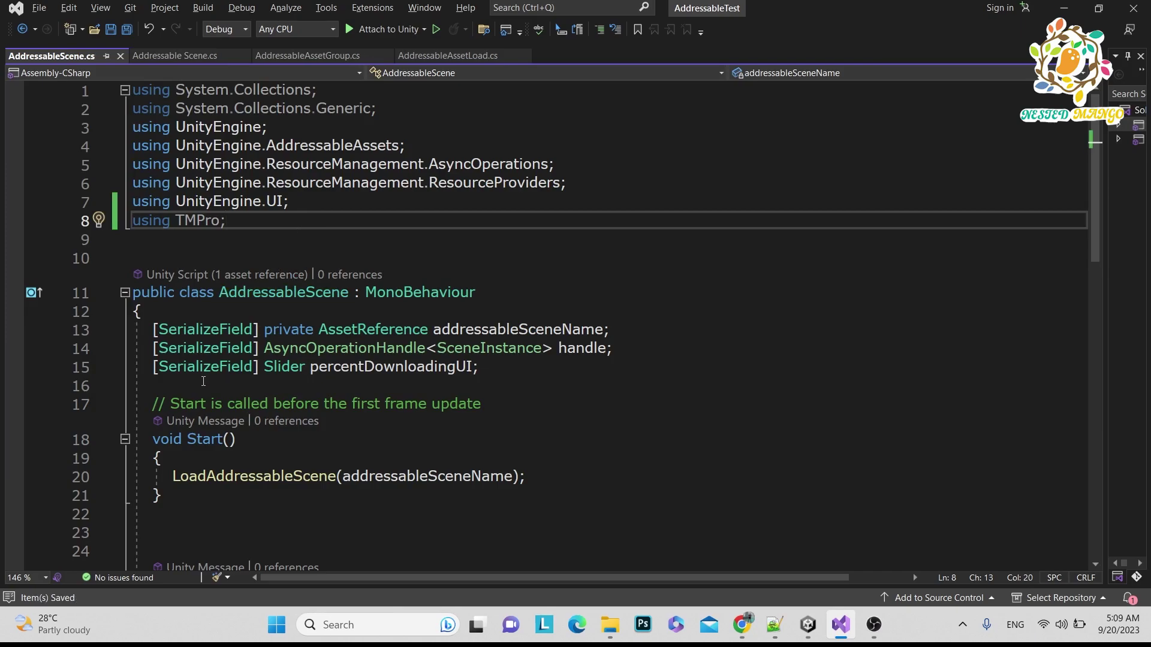
Step: Add a TMP_Text field percentDownloadingText and link the PercentDownloaded text to it in Unity
scroll(285, 363, "down", 1)
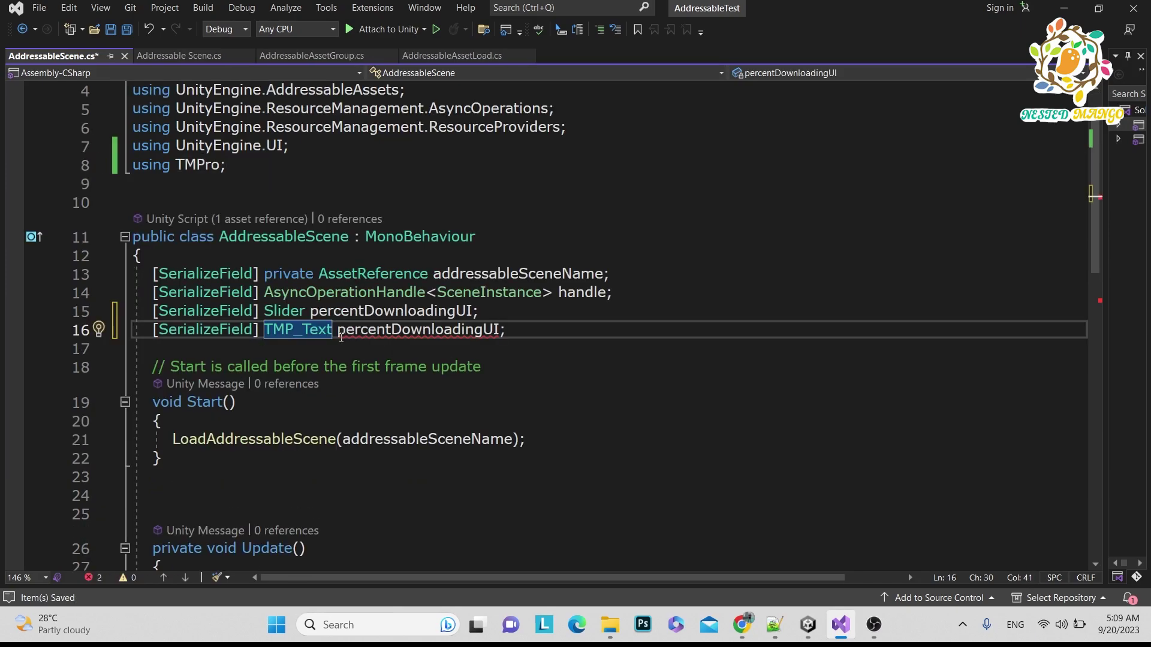
mouse_move(462, 340)
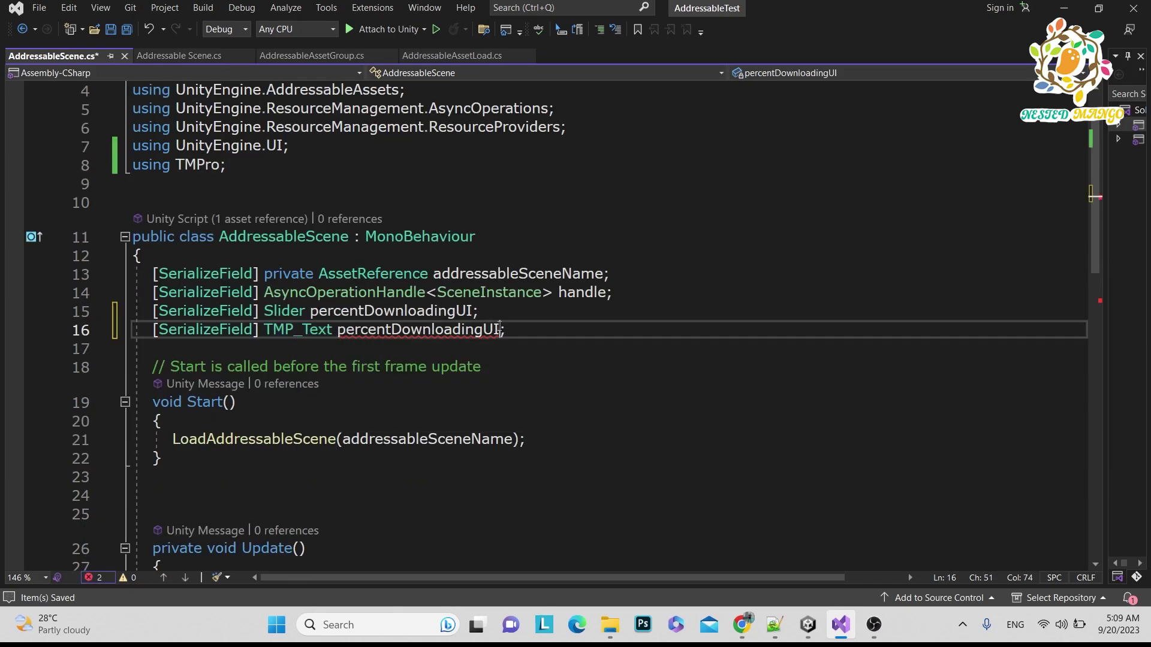
left_click(469, 336)
key("BackSpace")
key("BackSpace")
type("Text")
key("ctrl+s")
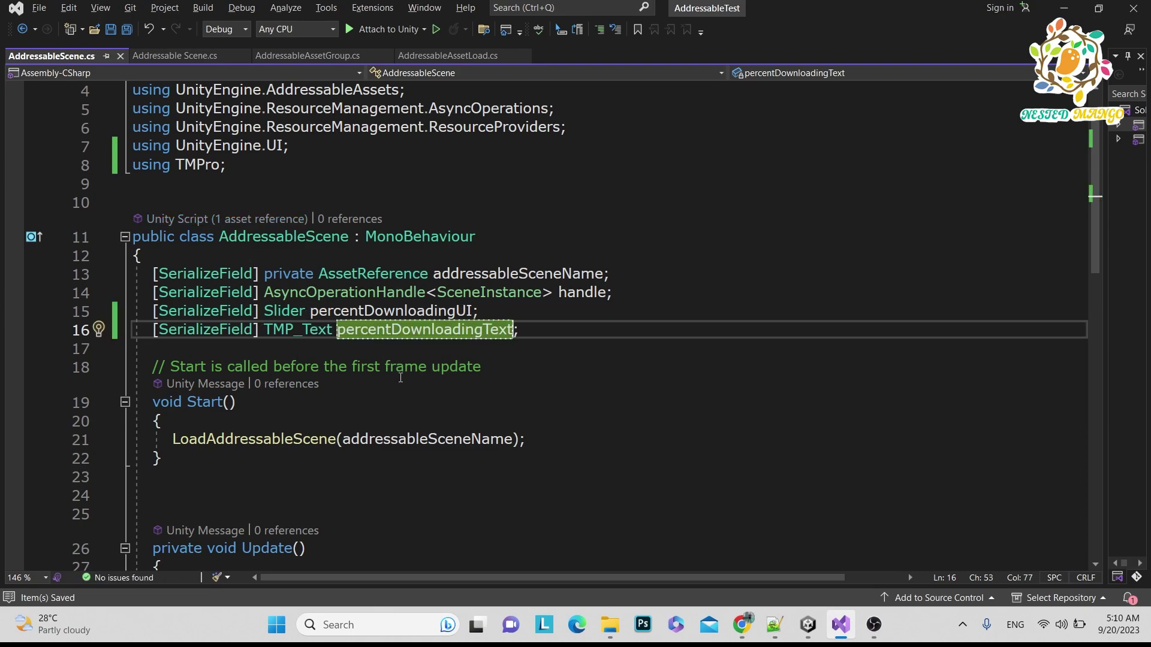
key("alt+Tab")
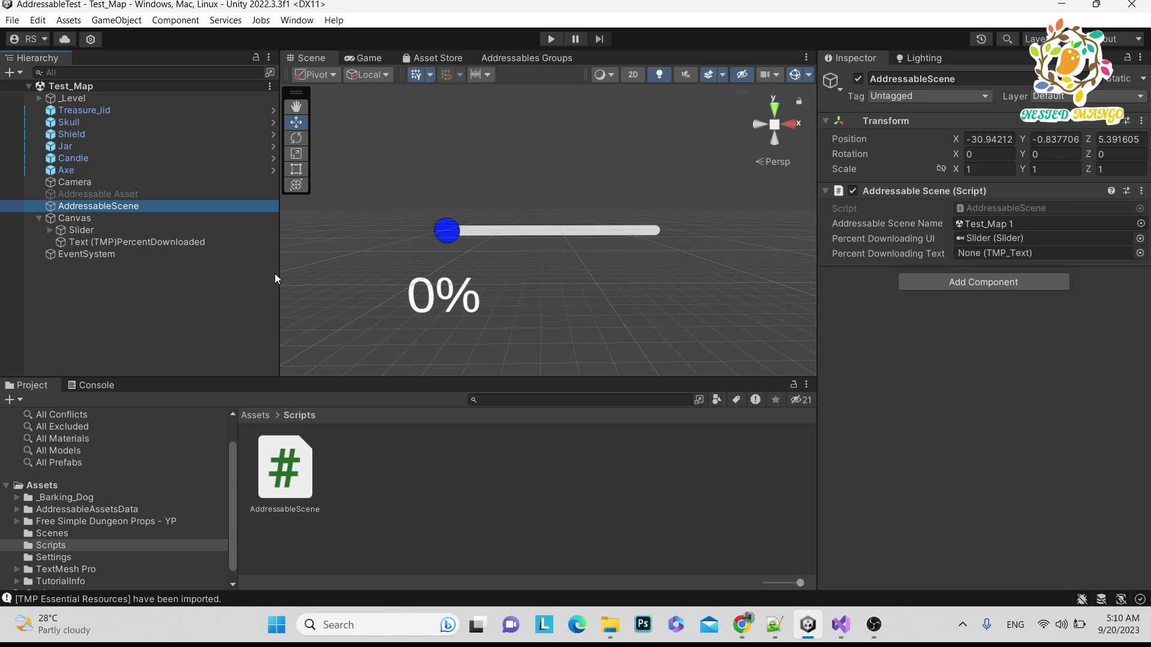
left_click_drag(167, 245, 980, 257)
key("alt+Tab")
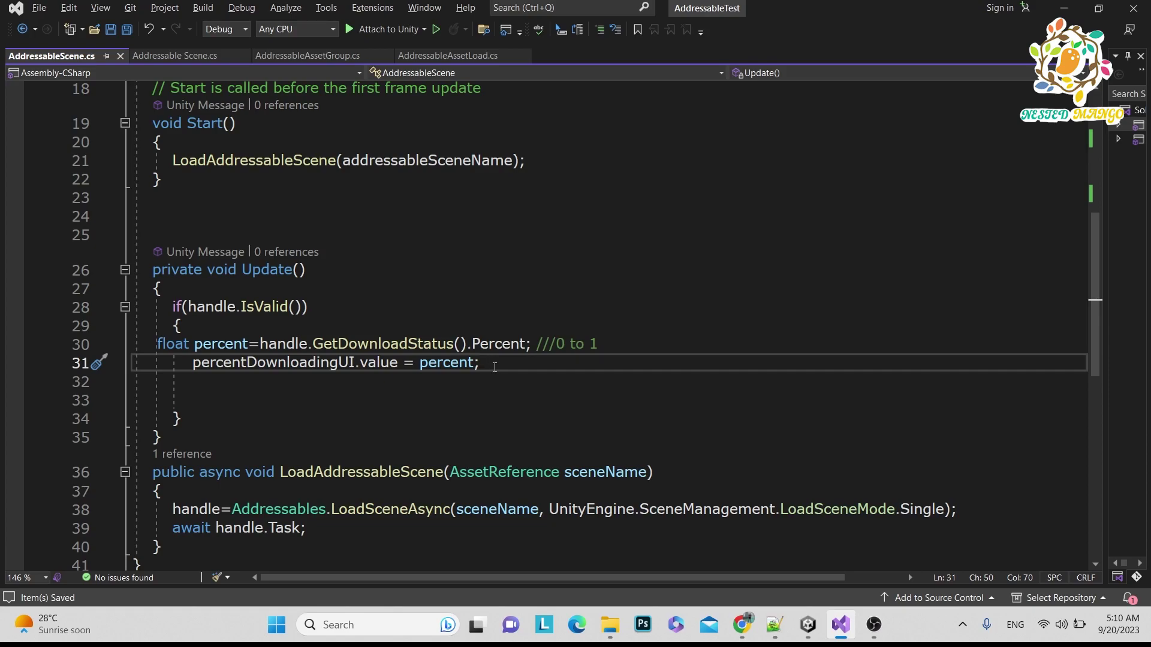
Step: Set percentDownloadingText.text = percent*100 + "%" on line 32 and save
key("Return")
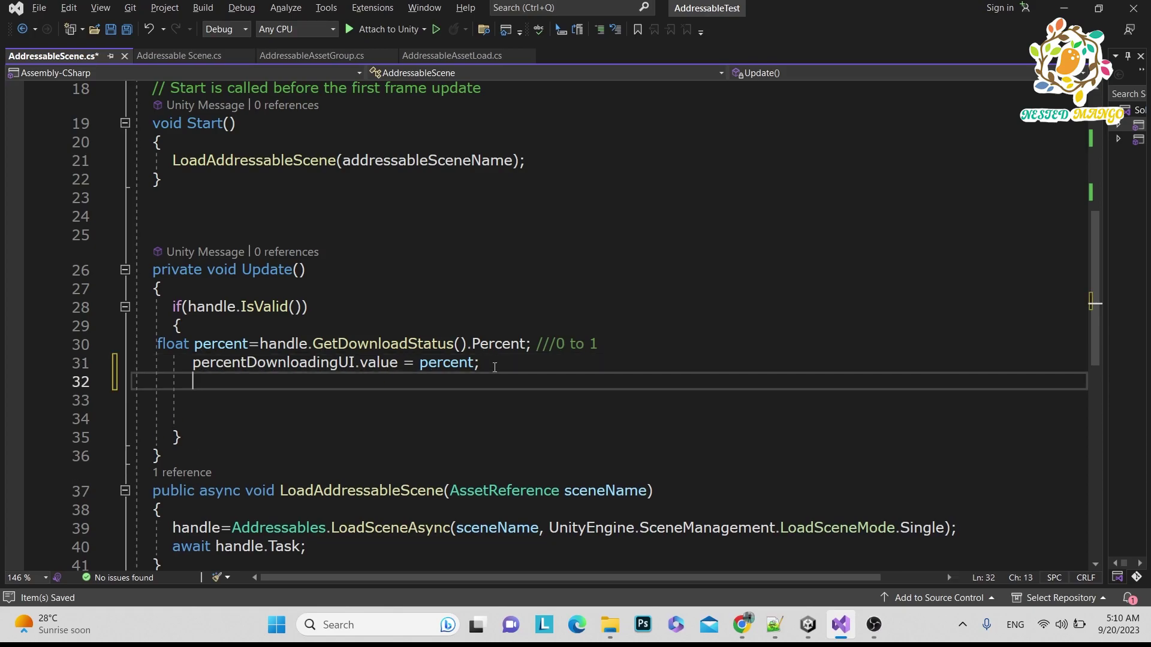
type("perc")
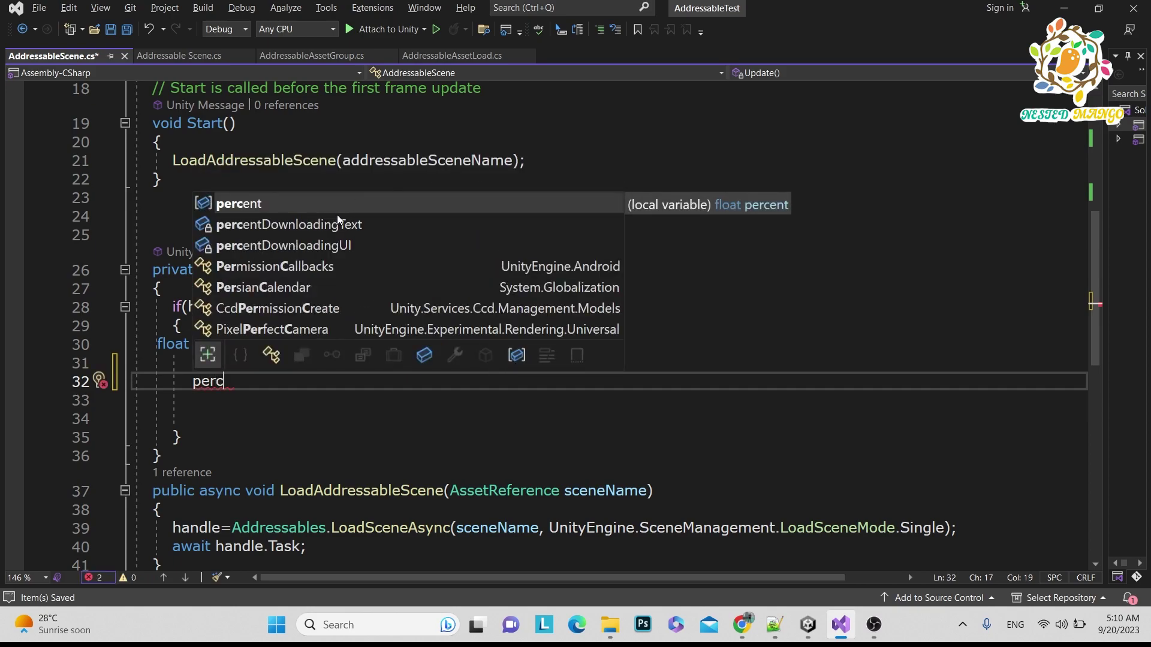
double_click(337, 223)
type(".")
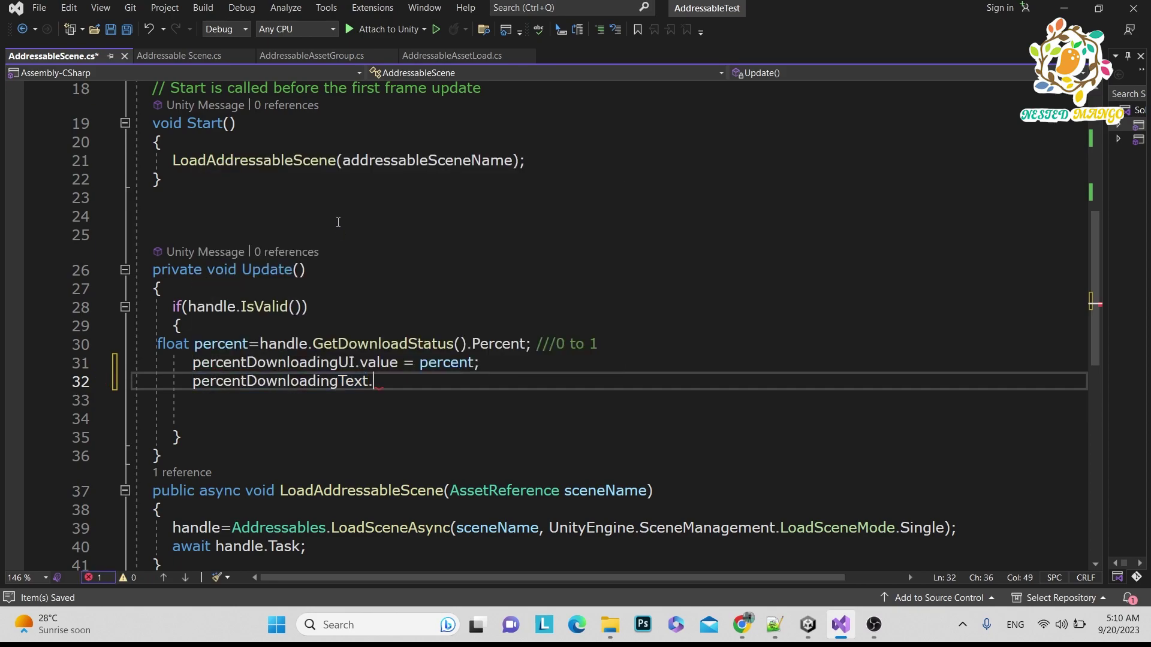
type("text=per")
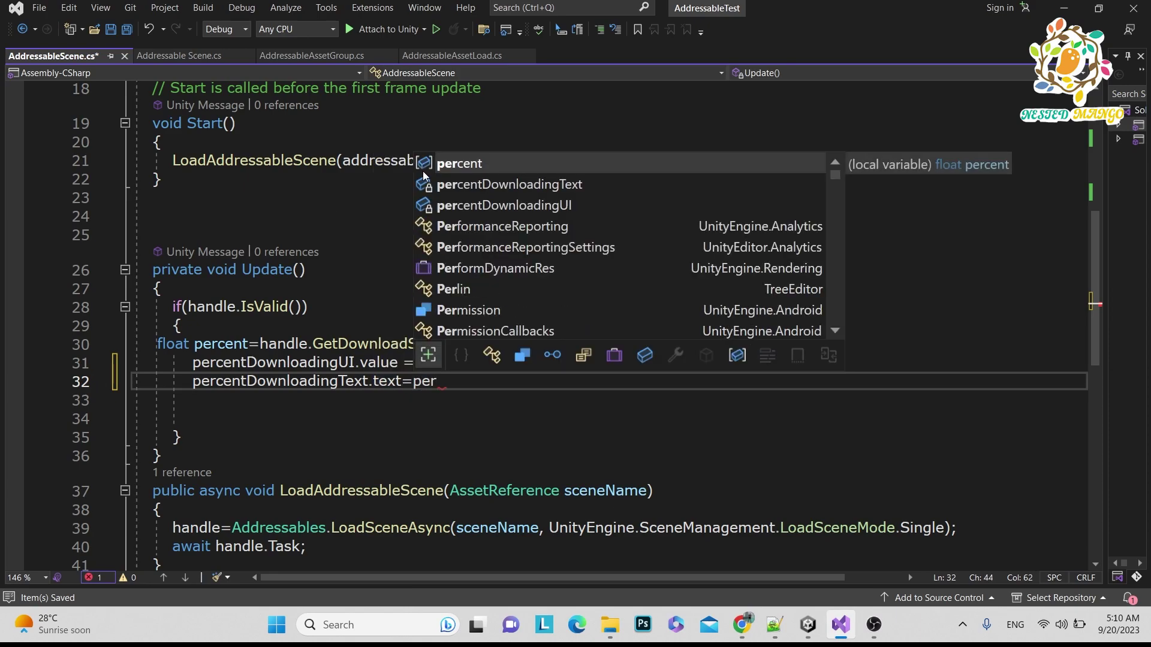
key("Tab")
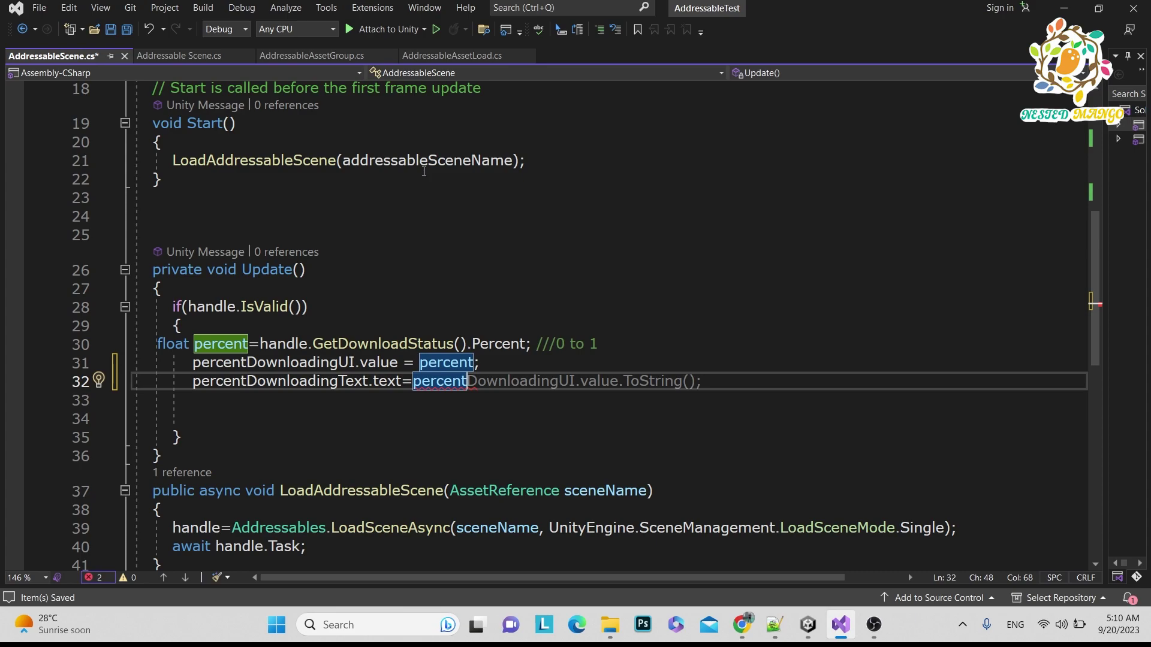
type("*")
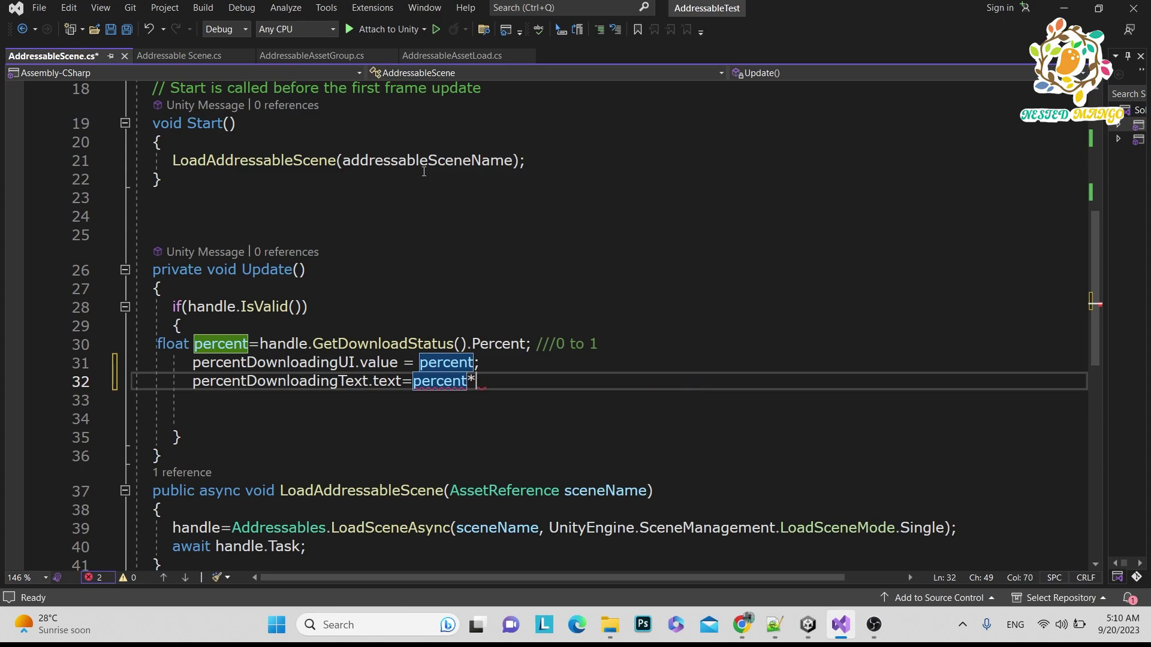
type("100")
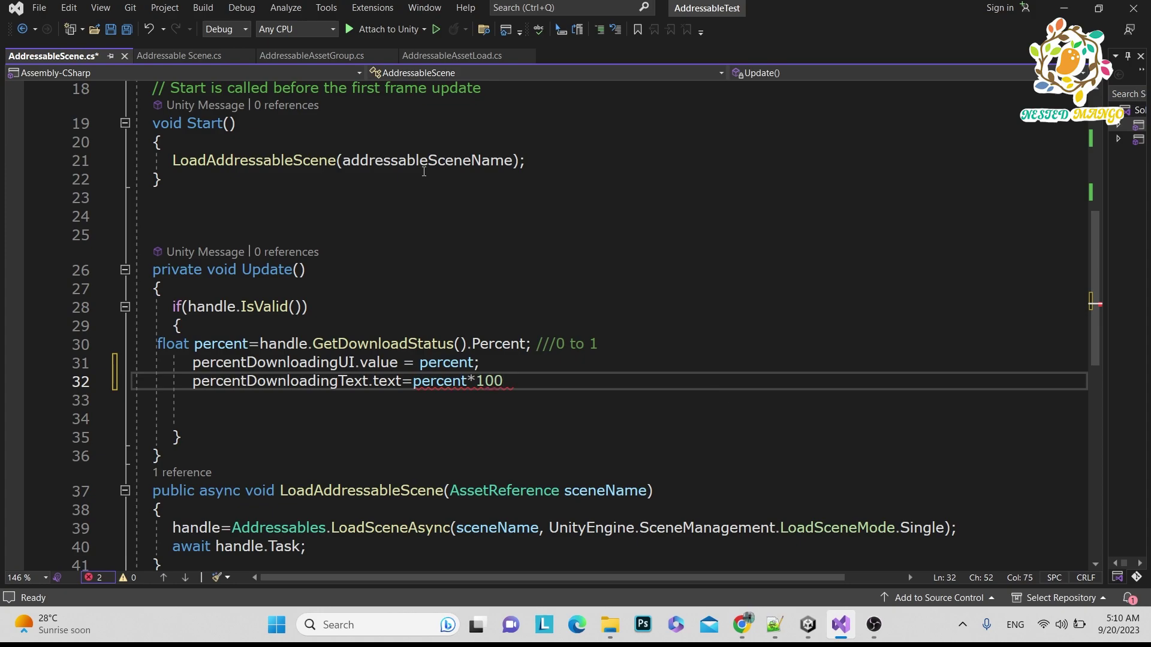
type(" +\"%\";")
key("Tab")
key("ctrl+s")
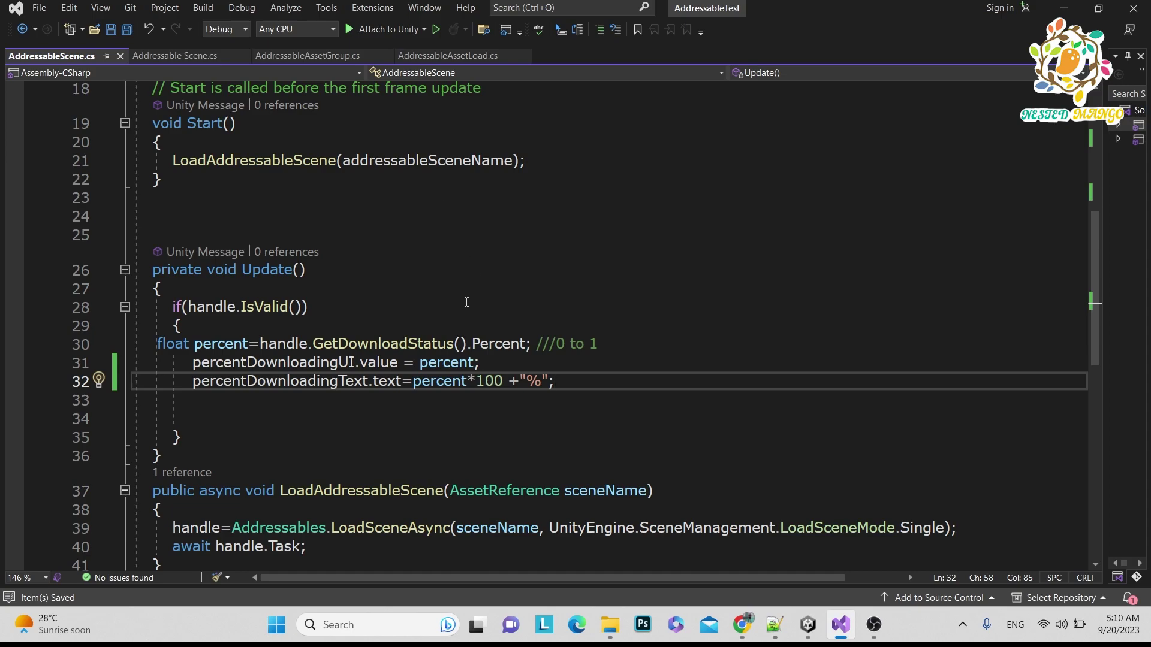
key("alt+Tab")
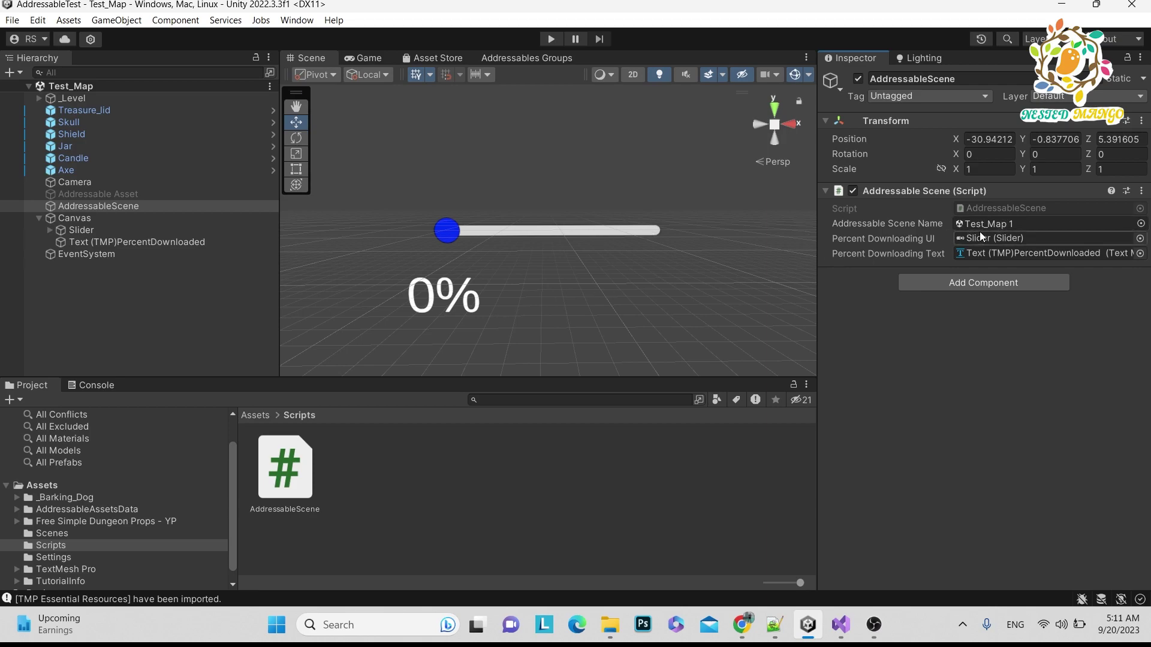
Step: Check the Addressables Groups panel, then return to the Scene view
left_click(528, 58)
left_click(315, 57)
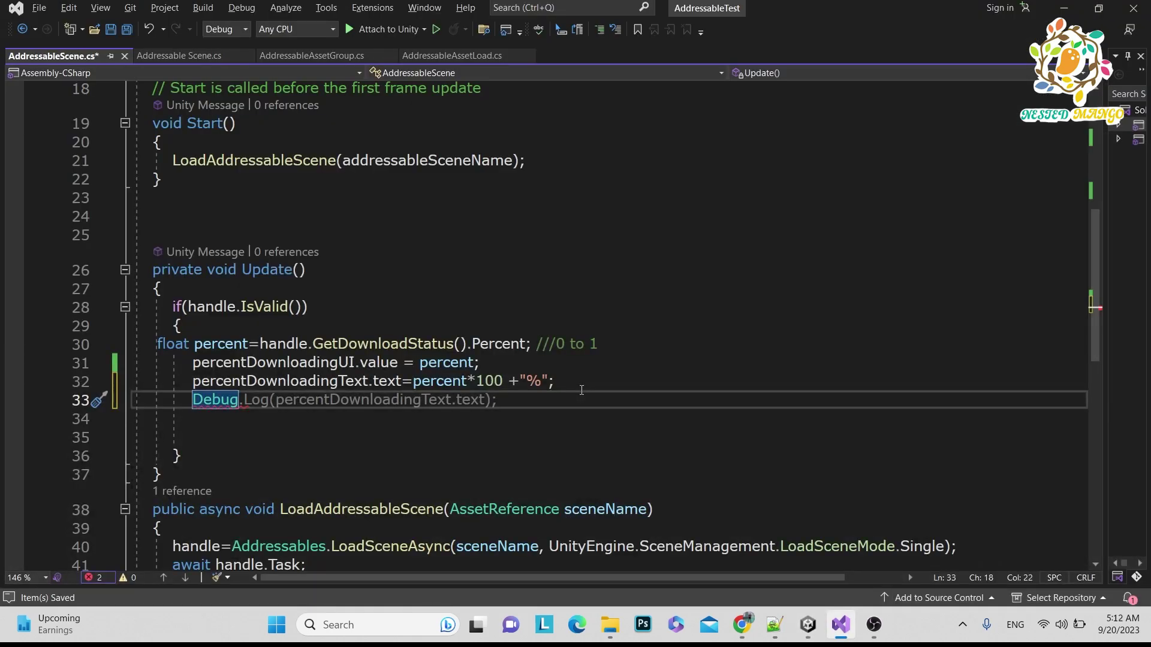
Step: Change line 33's log call to Debug.Log(percent), save the script, and return to Unity
key("Tab")
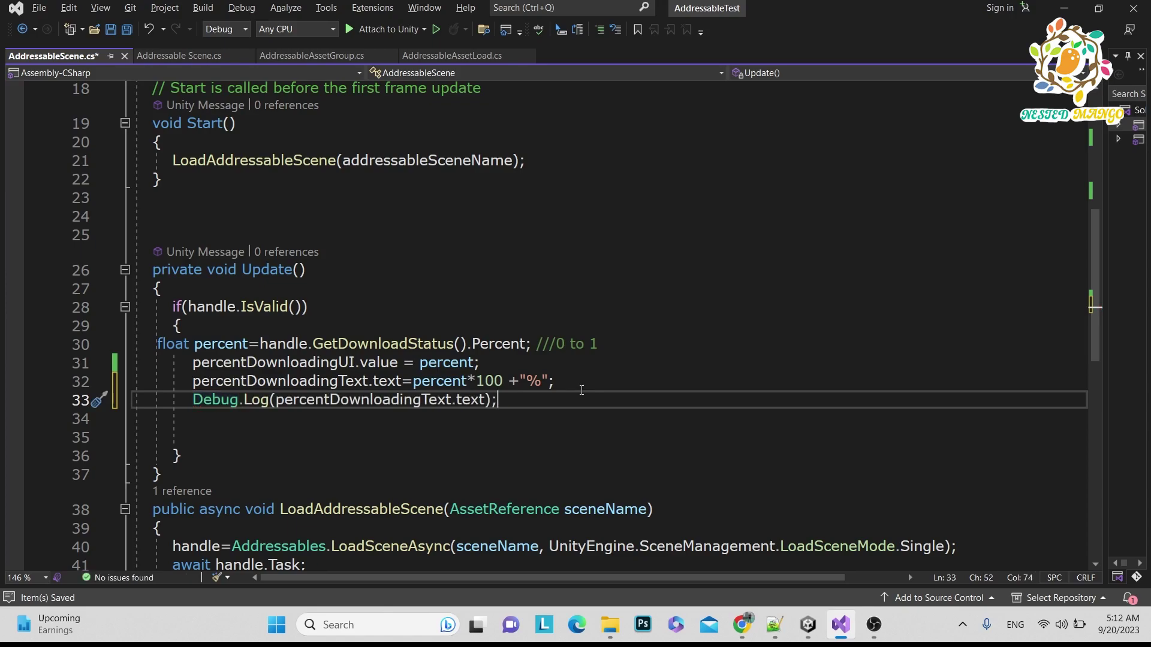
key("ctrl+s")
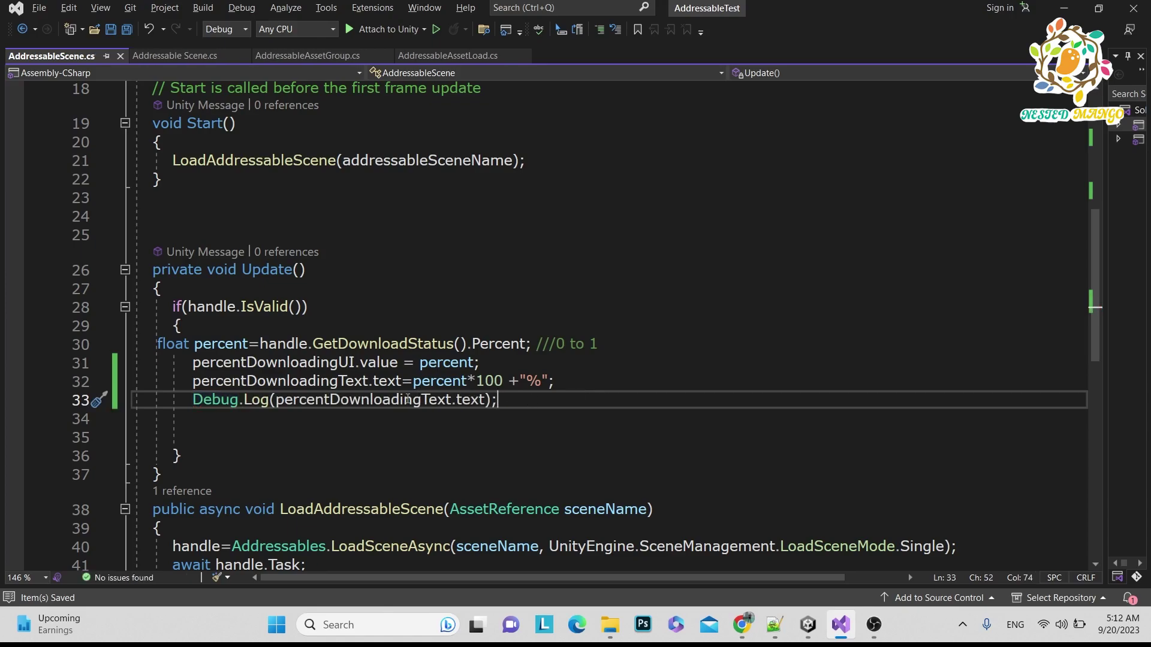
left_click_drag(276, 399, 488, 400)
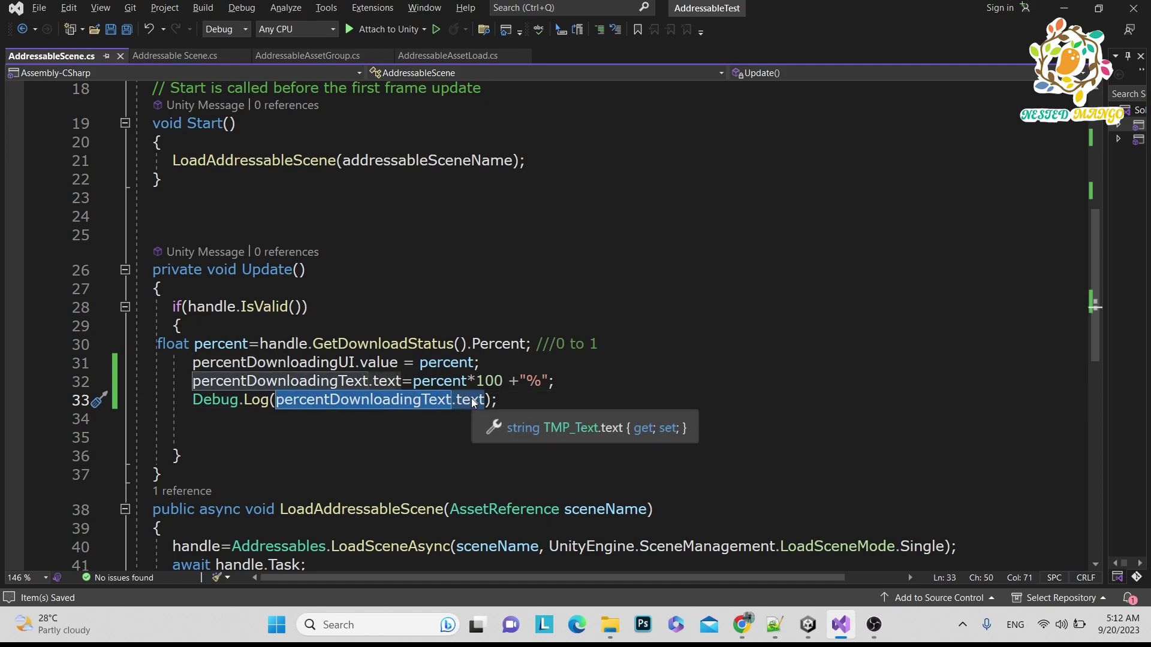
key("BackSpace")
type("perc")
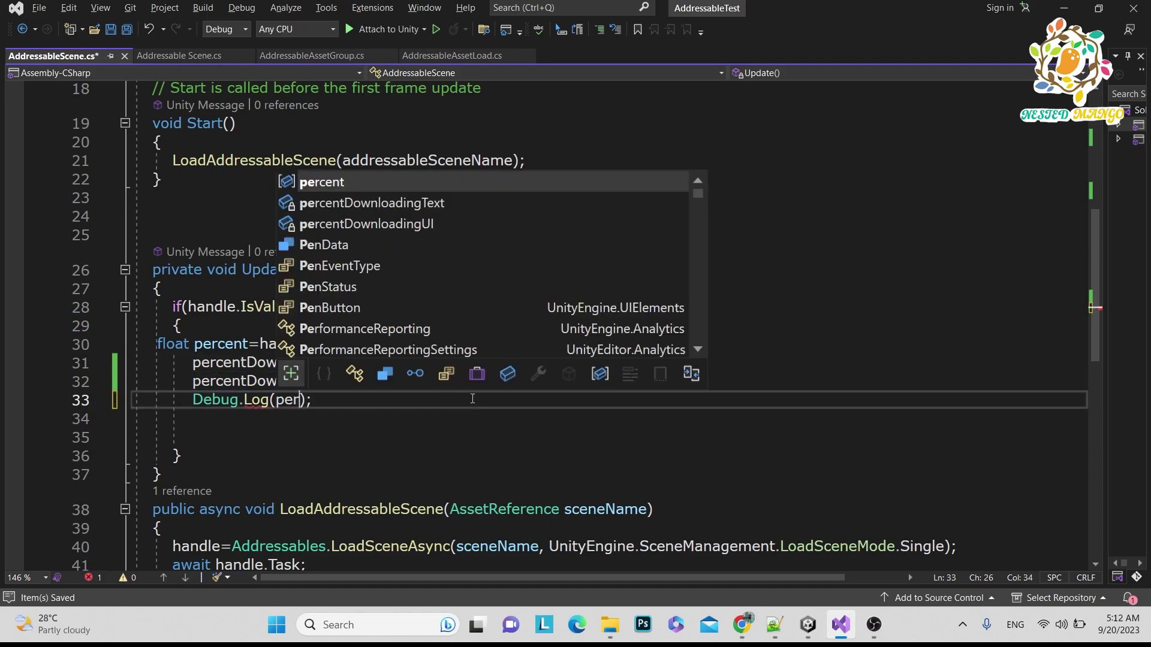
double_click(343, 221)
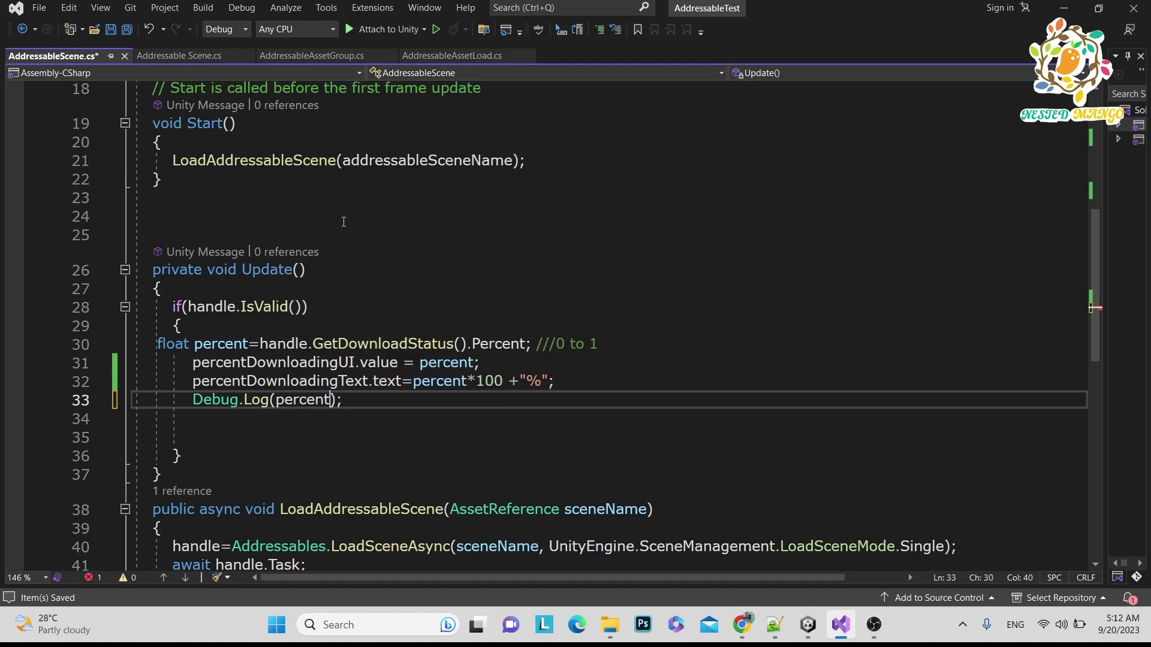
key("alt+Tab")
left_click(30, 385)
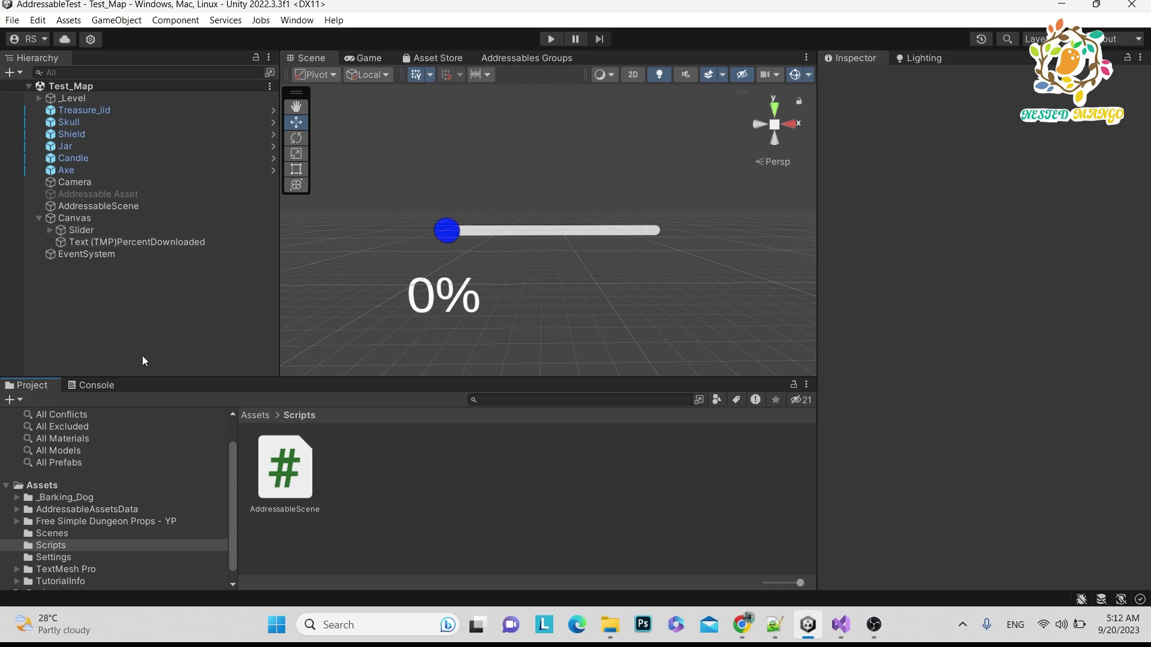
Step: Run a play test with the Console shown; it logs a download percent of 0
left_click(90, 385)
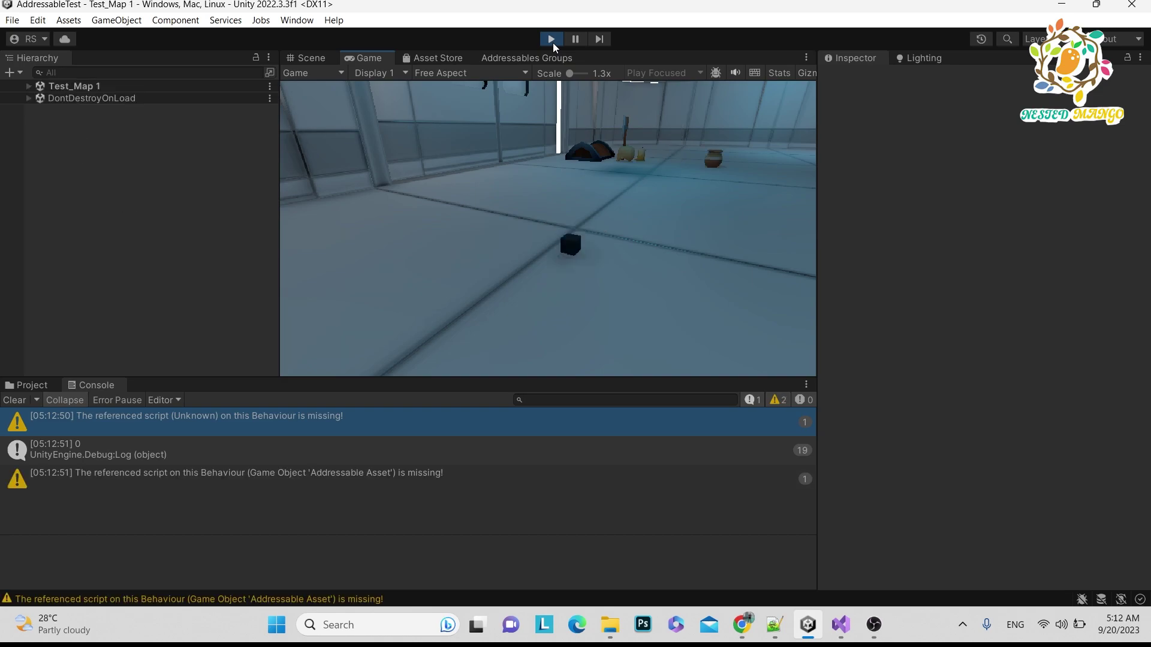
left_click(552, 39)
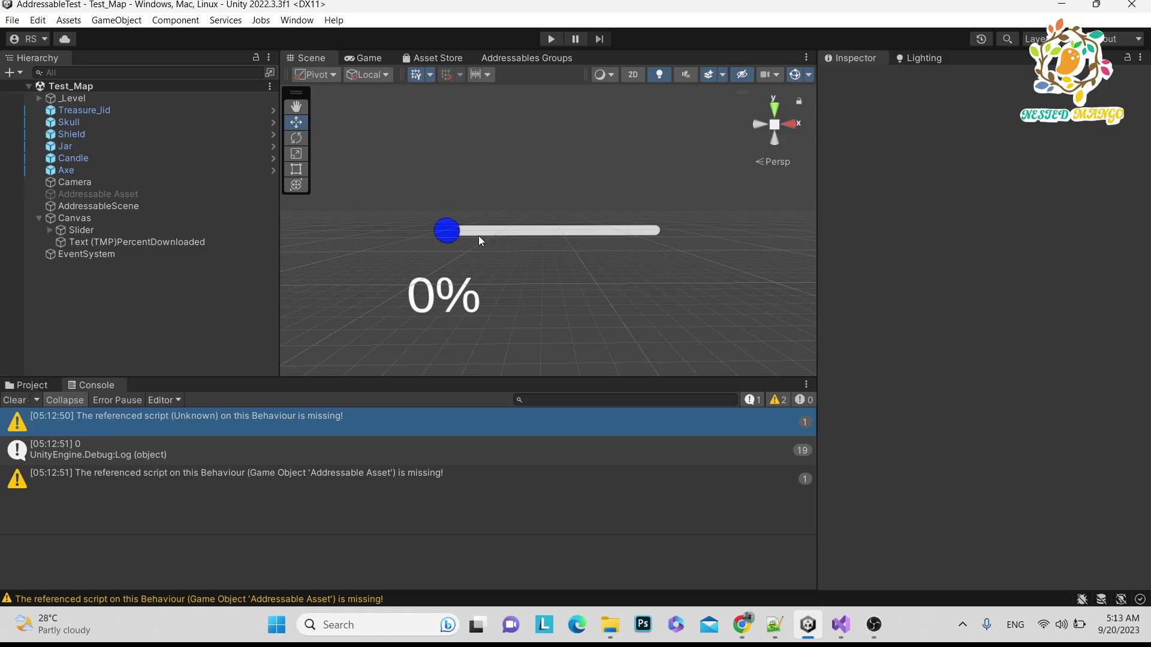
left_click(27, 386)
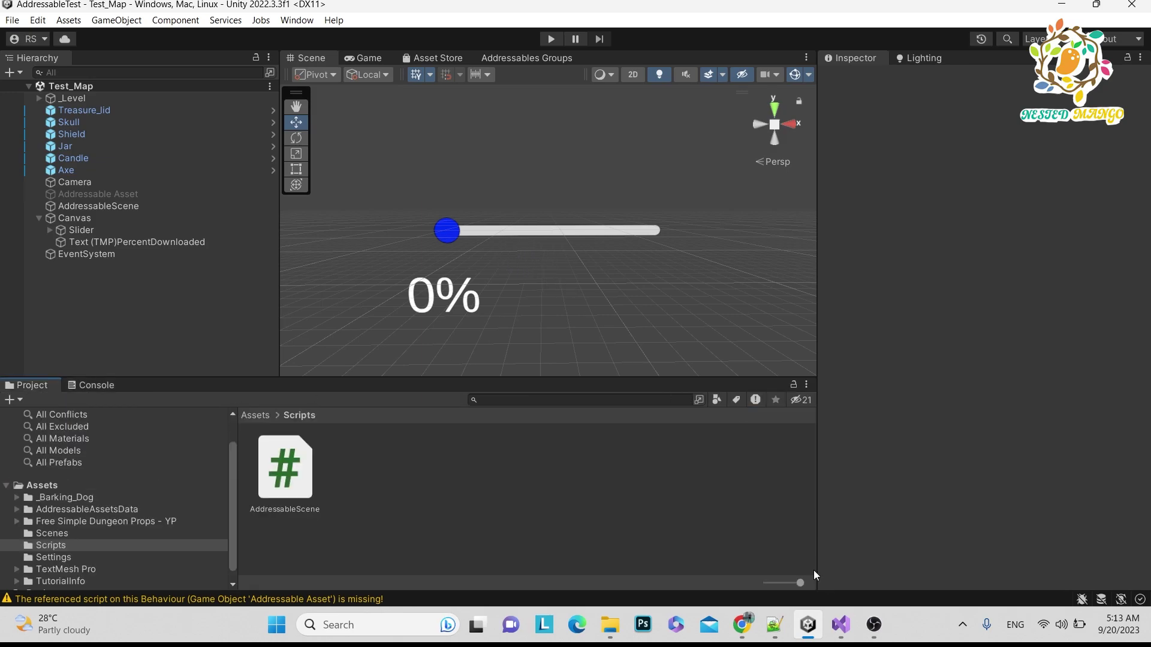
Step: Add a Caching.ClearCache() call on a new line after LoadAddressableScene in Start
left_click(840, 625)
left_click(536, 329)
key("Return")
type("cle")
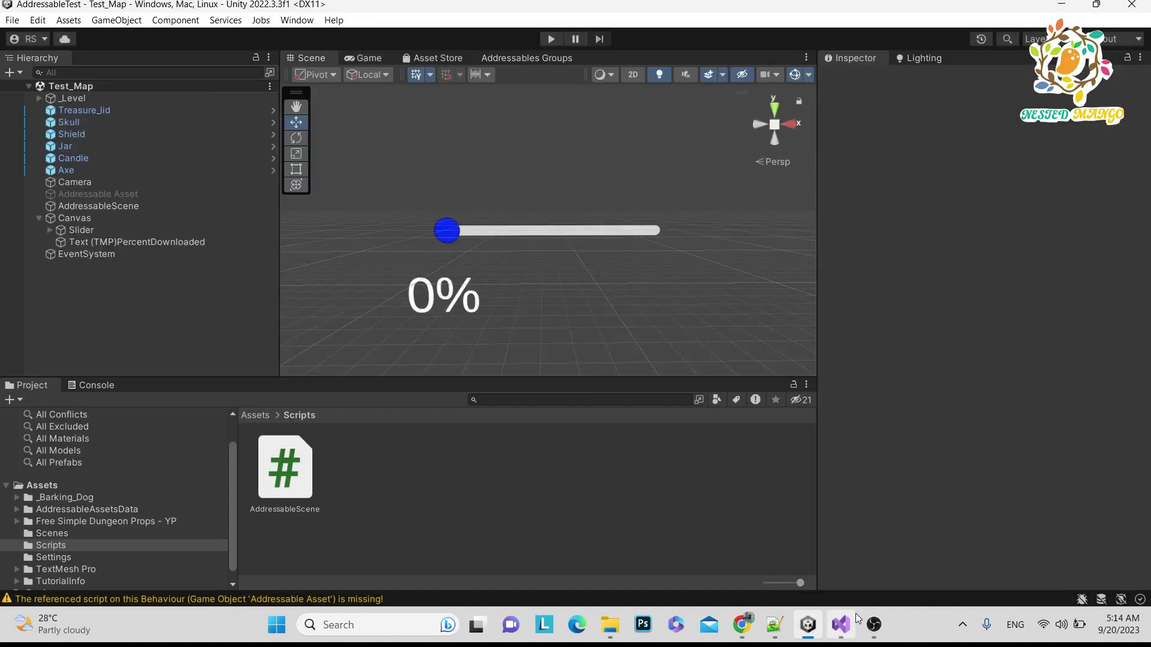
left_click(855, 614)
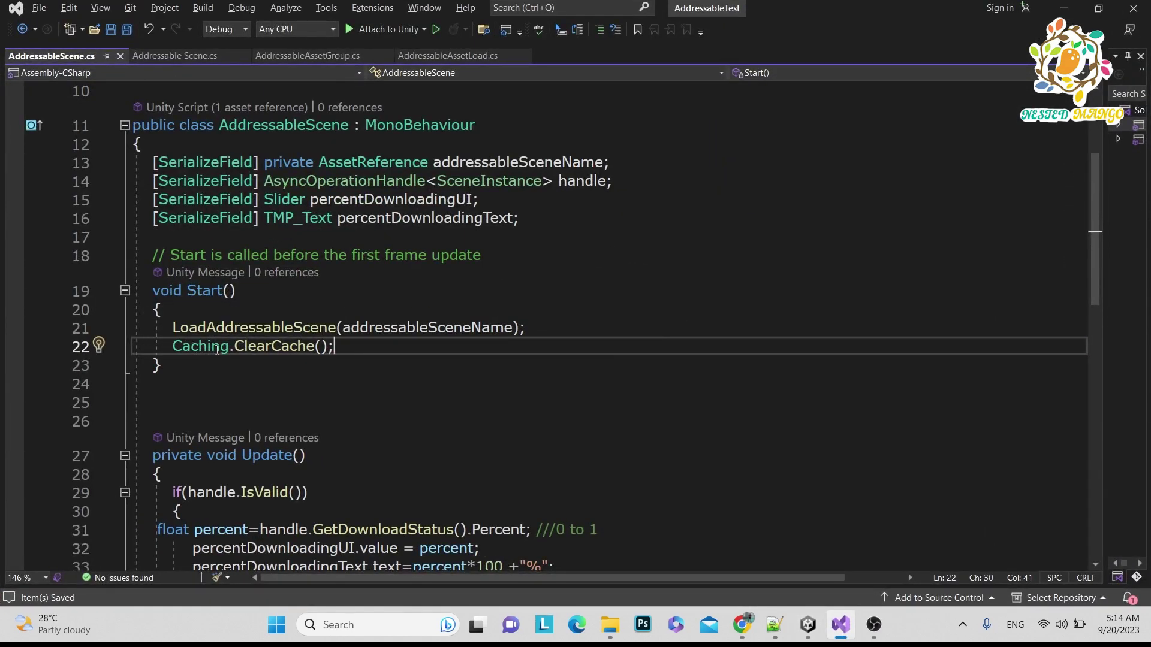
left_click_drag(166, 344, 333, 352)
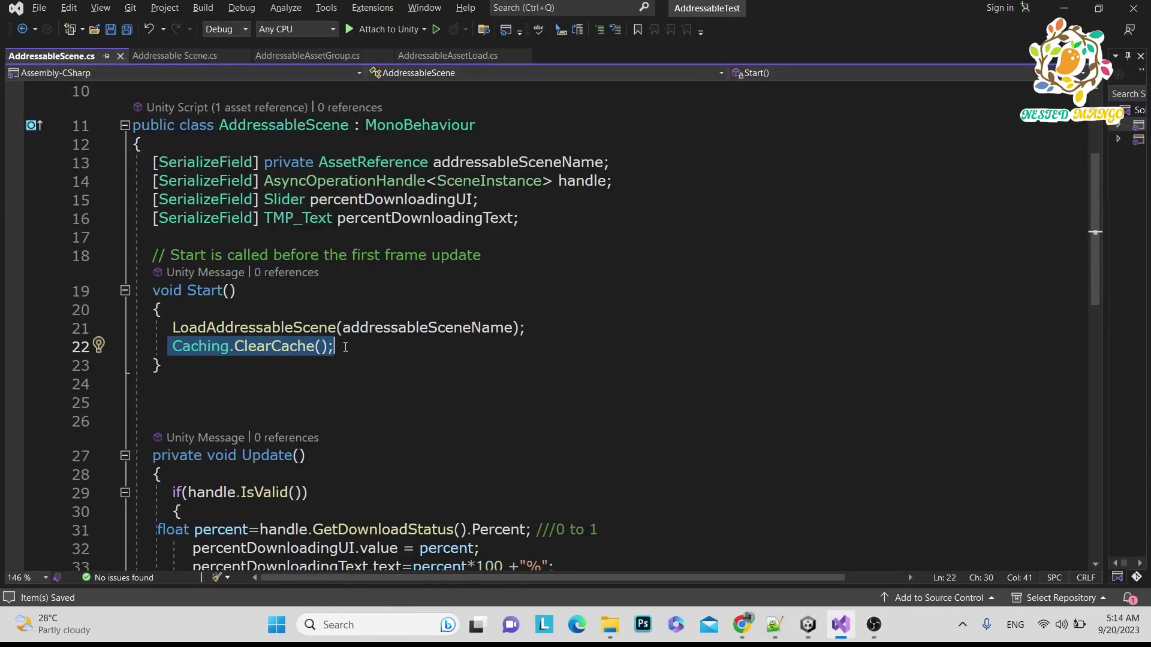
Step: Make sure line 22's Caching.ClearCache() call is uncommented and save the script
mouse_move(292, 356)
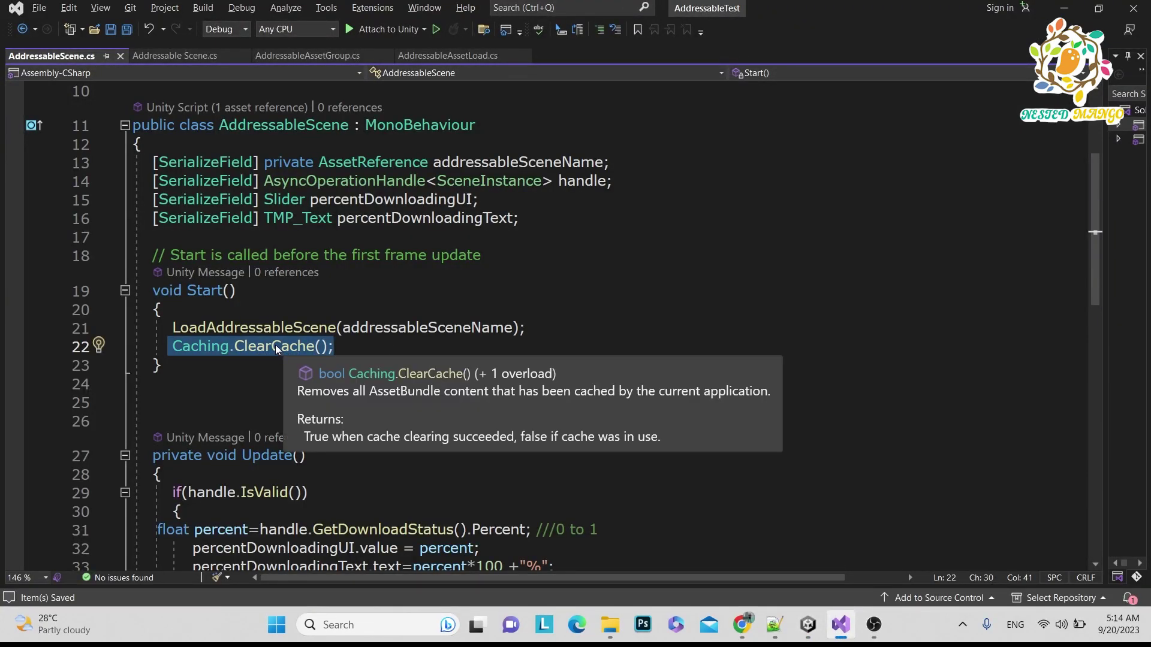
scroll(384, 444, "down", 1)
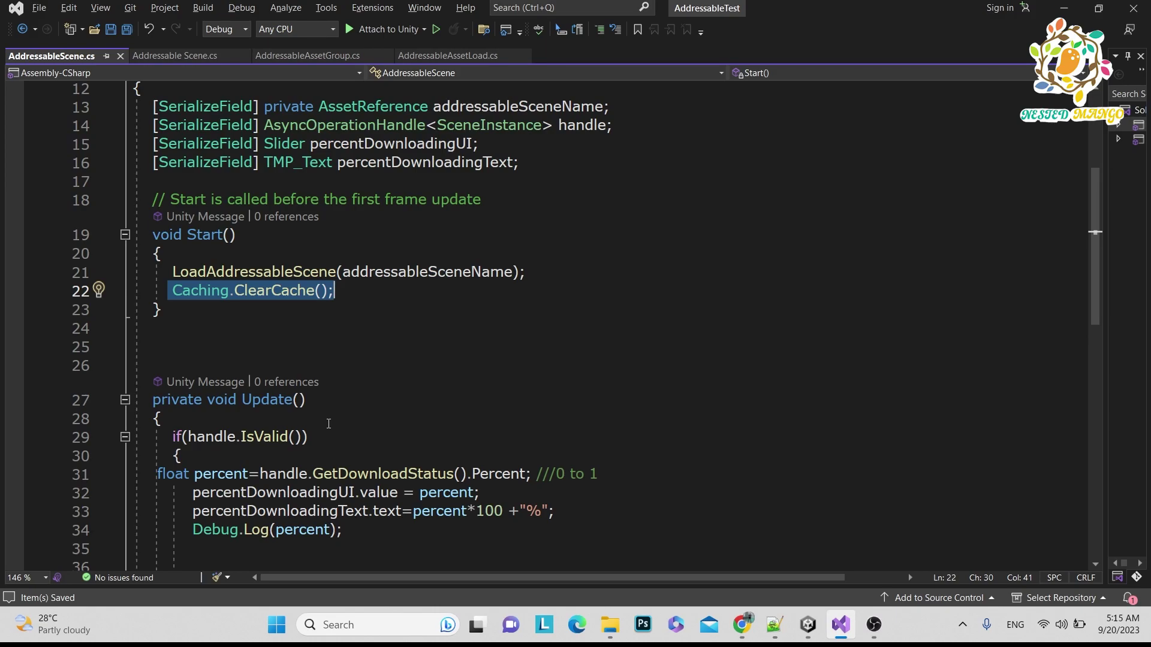
left_click(164, 293)
type("//")
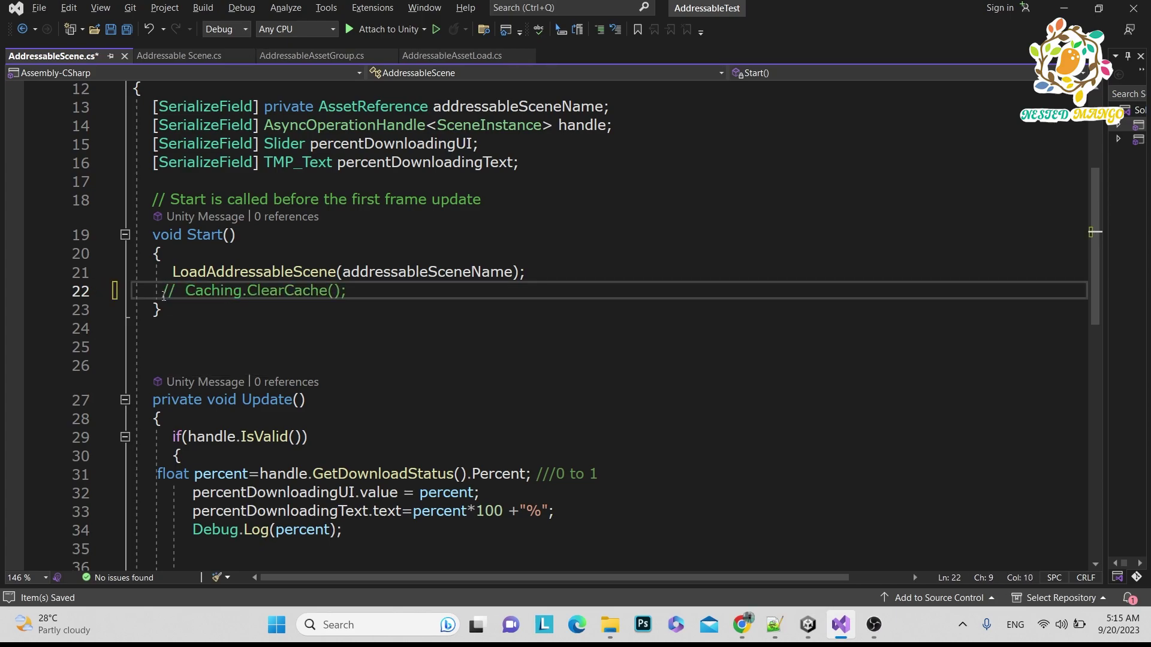
key("BackSpace")
key("BackSpace")
key("BackSpace")
key("ctrl+s")
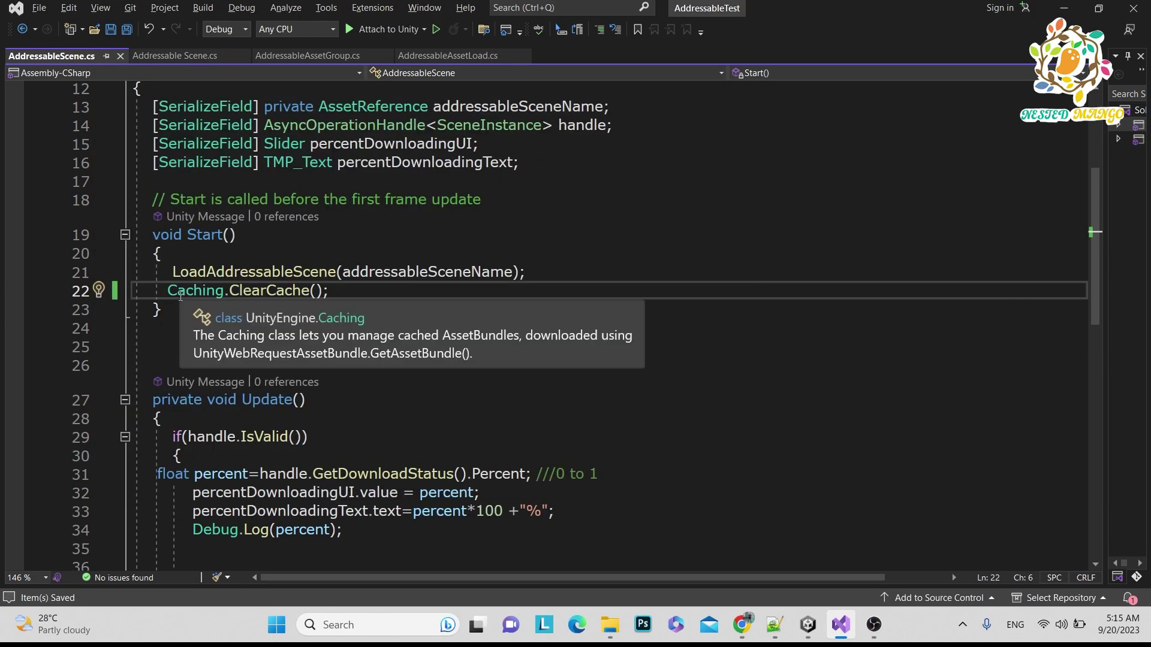
Step: Re-check that Caching.ClearCache() stays active, save again, and go back to Unity
mouse_move(288, 293)
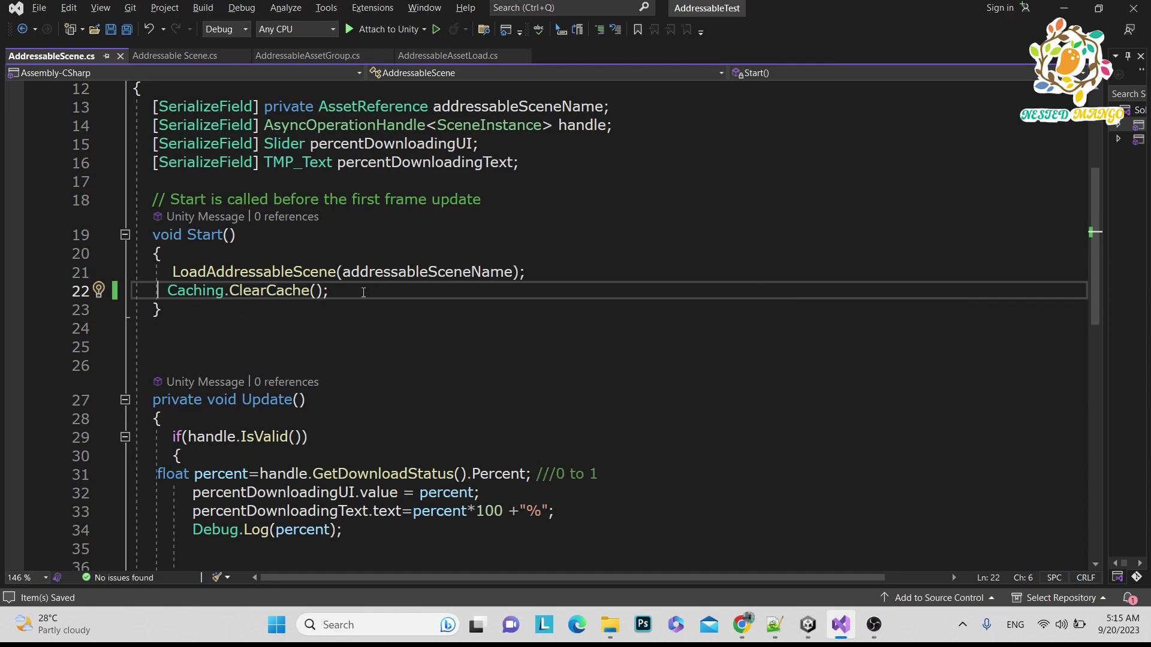
mouse_move(252, 273)
type("//")
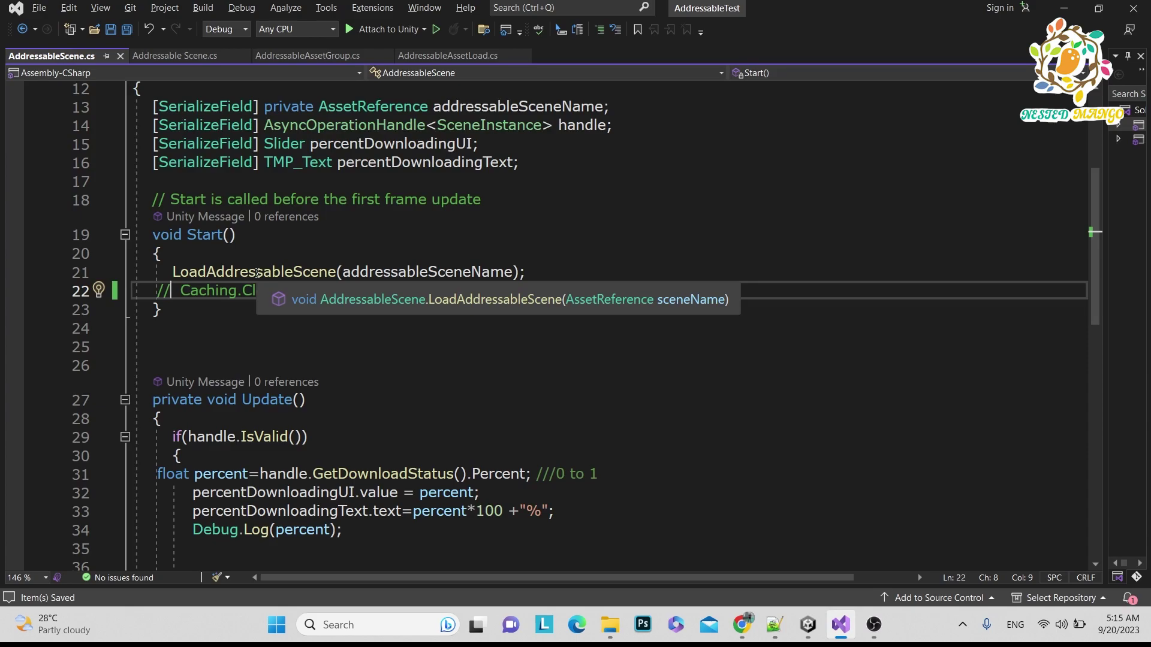
key("BackSpace")
key("BackSpace")
key("ctrl+s")
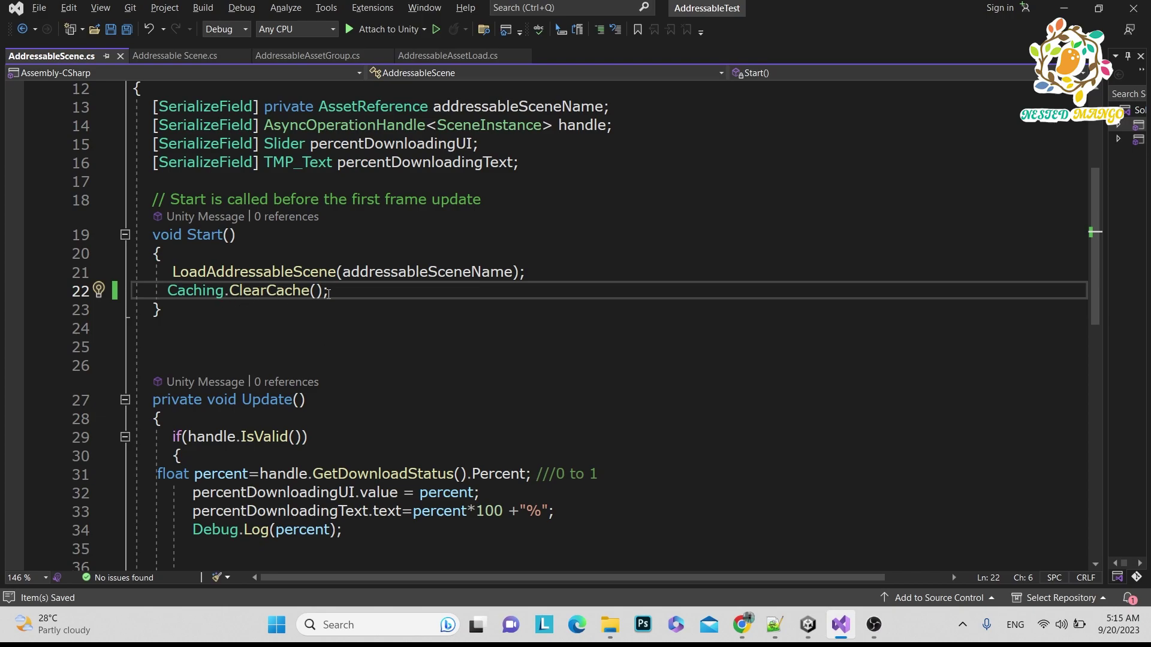
key("alt")
key("alt+Tab")
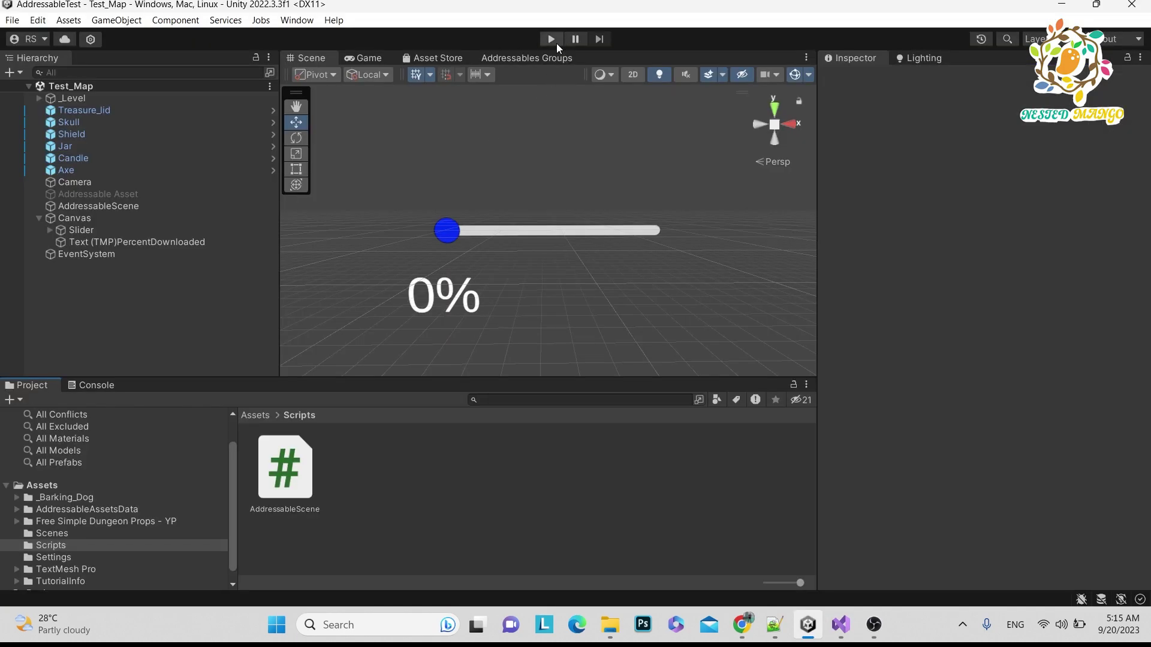
Step: Play-test with the Console open; progress climbs to 1 and Test_Map 1 loads
left_click(105, 385)
key("ctrl+p")
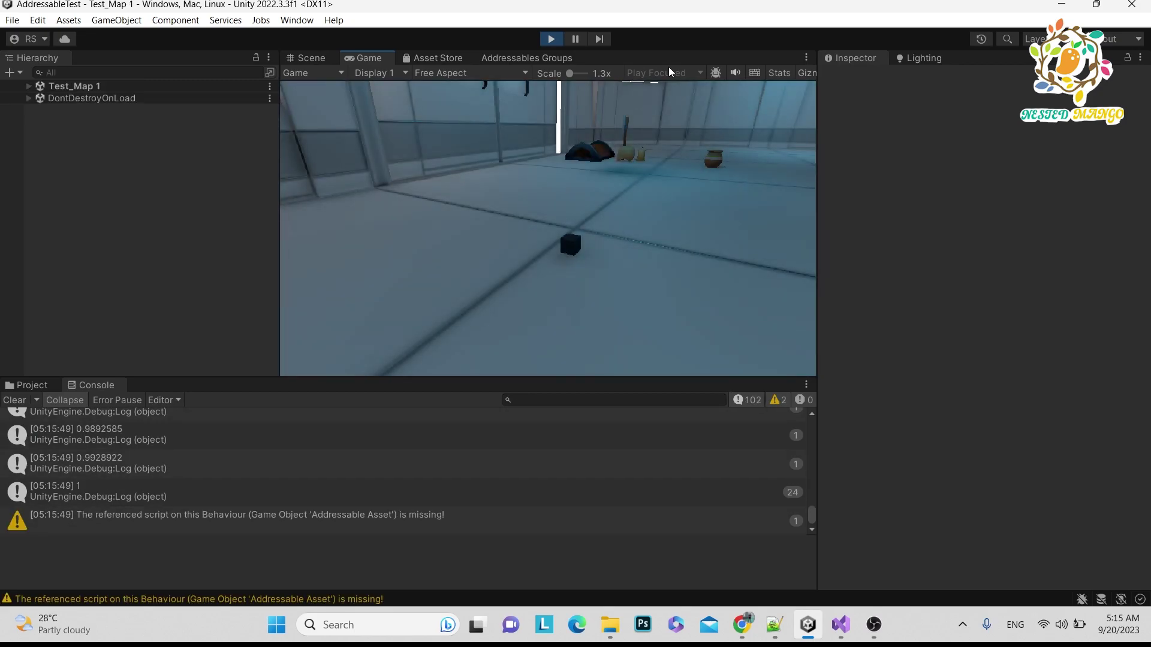
left_click(560, 42)
Step: Add the comment '// Release resourcews and memory' on line 35 in Update and save
left_click(235, 383)
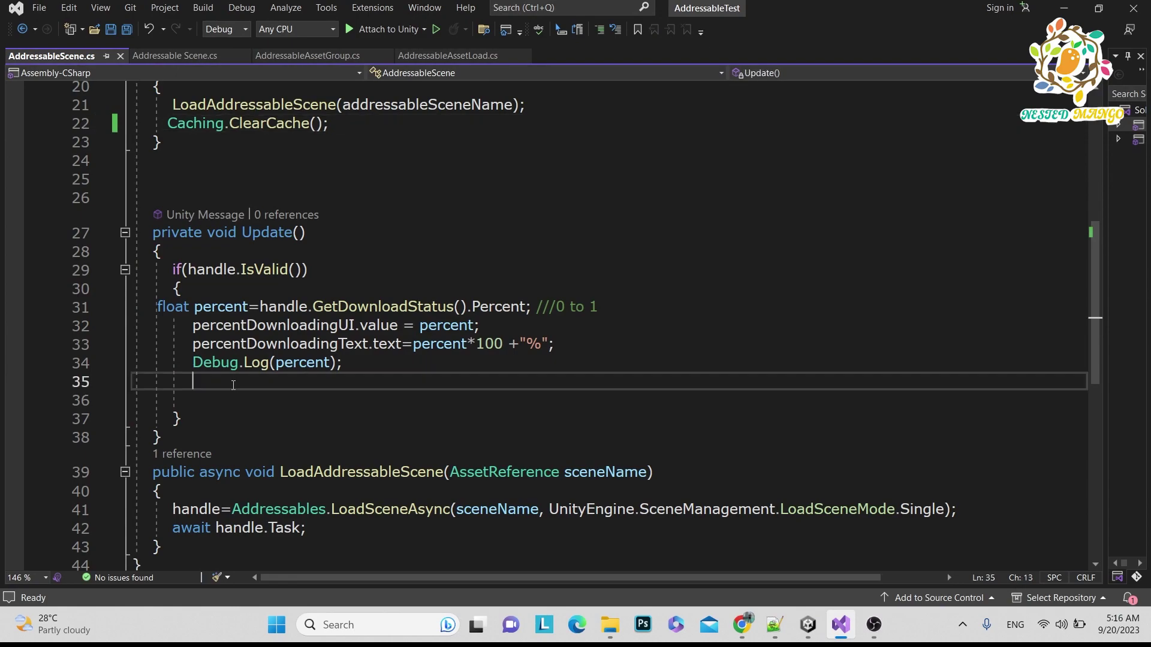
type("if")
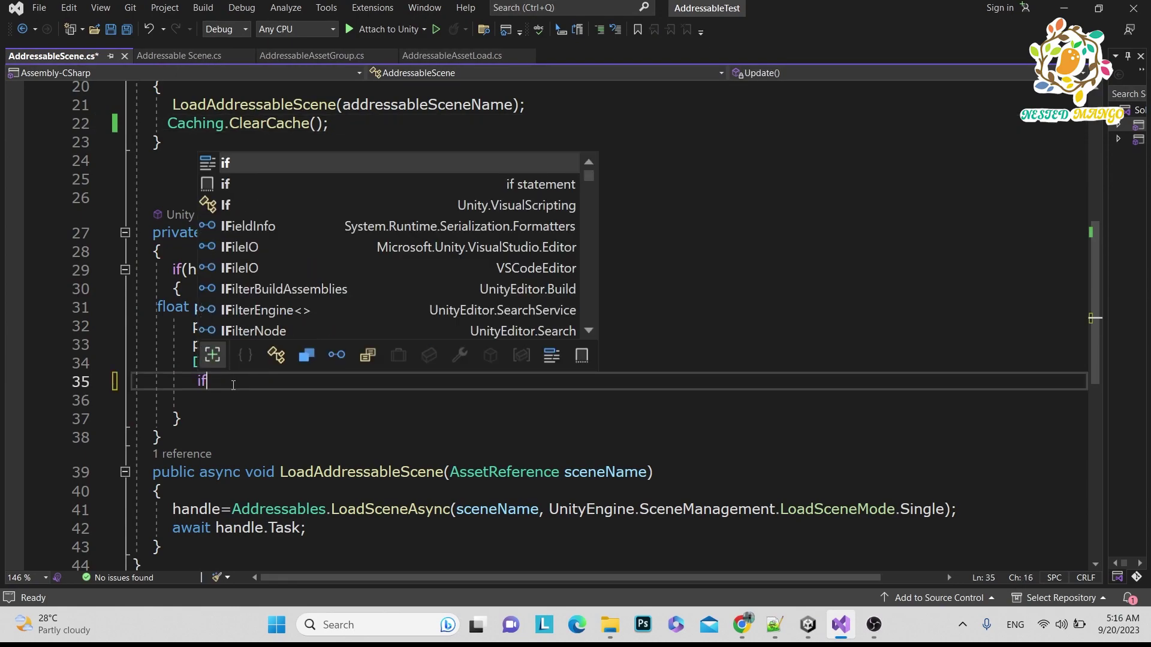
key("ctrl+s")
type("//")
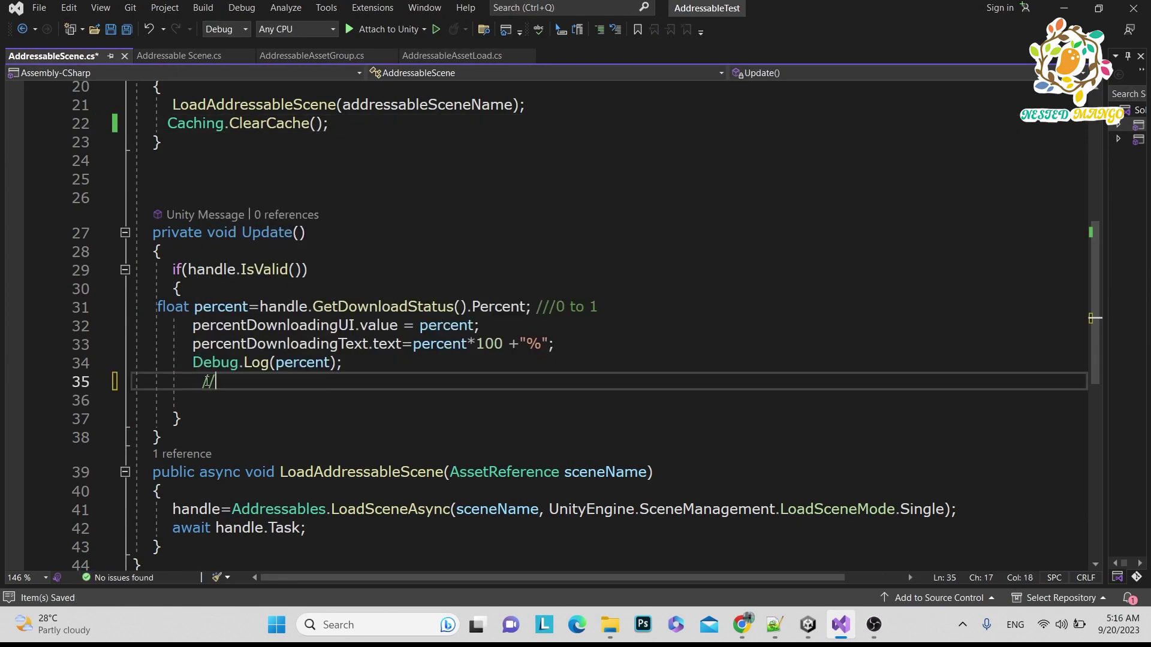
type(" Release resourcews and memory")
key("ctrl+s")
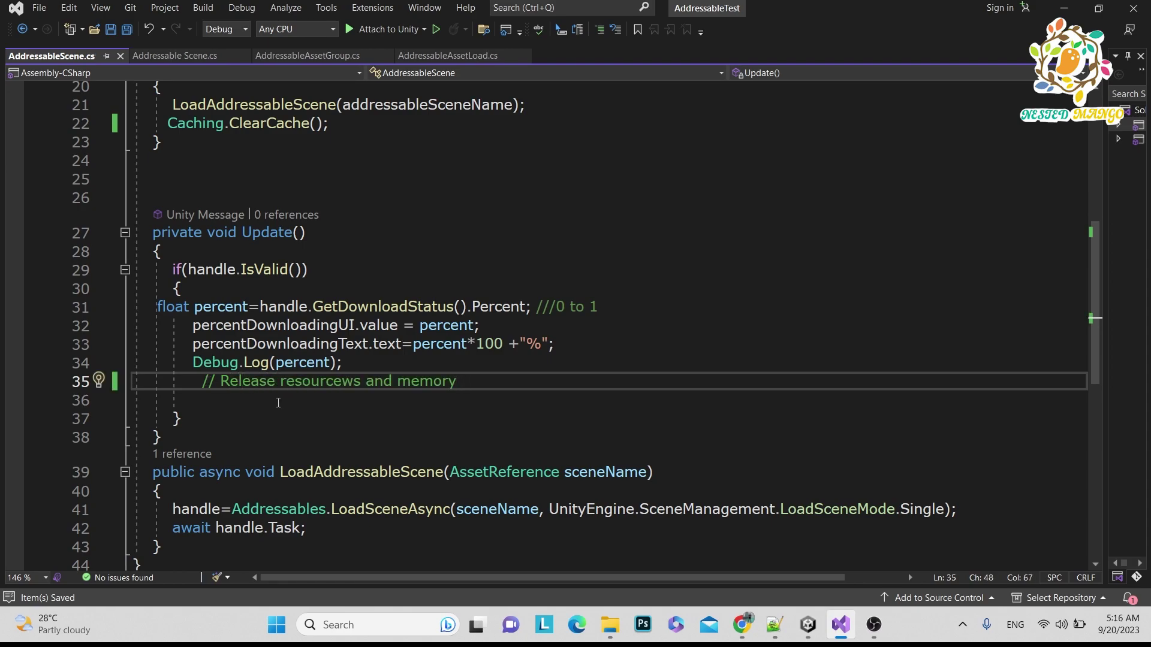
mouse_move(371, 325)
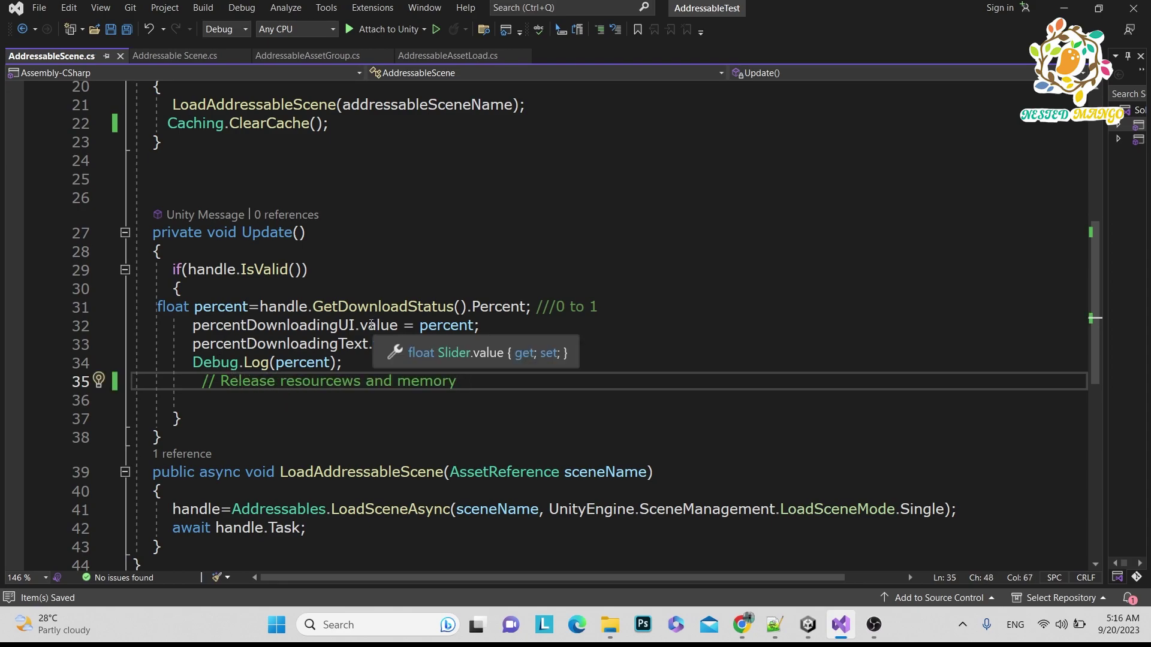
left_click(282, 306)
left_click(469, 386)
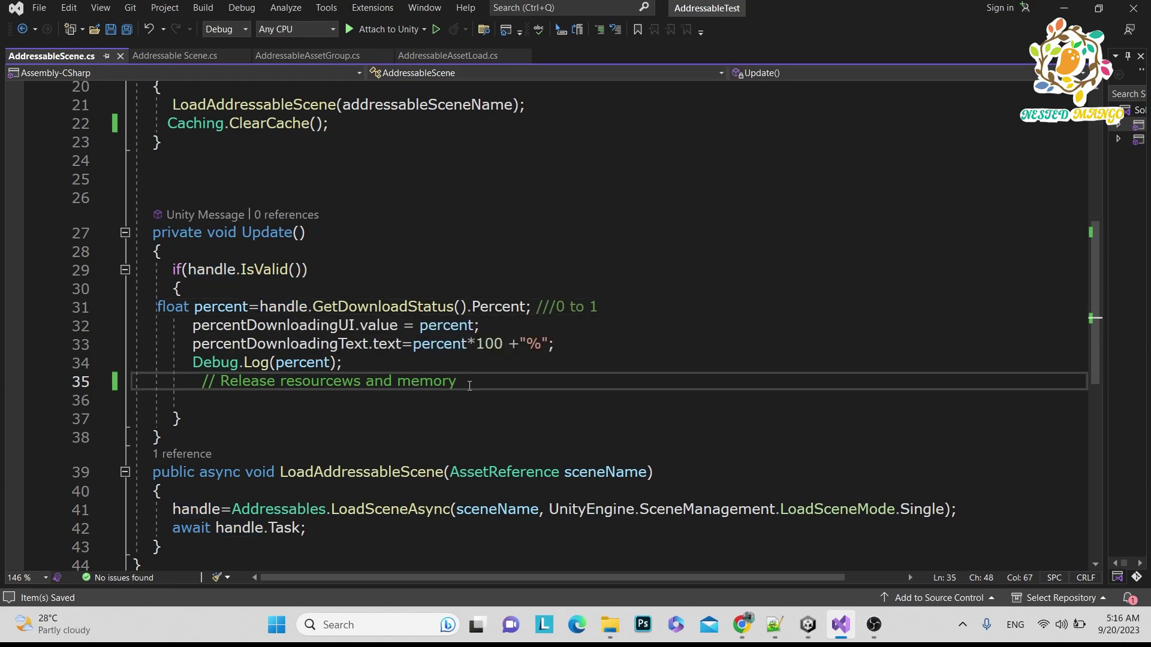
key("Return")
key("ctrl+s")
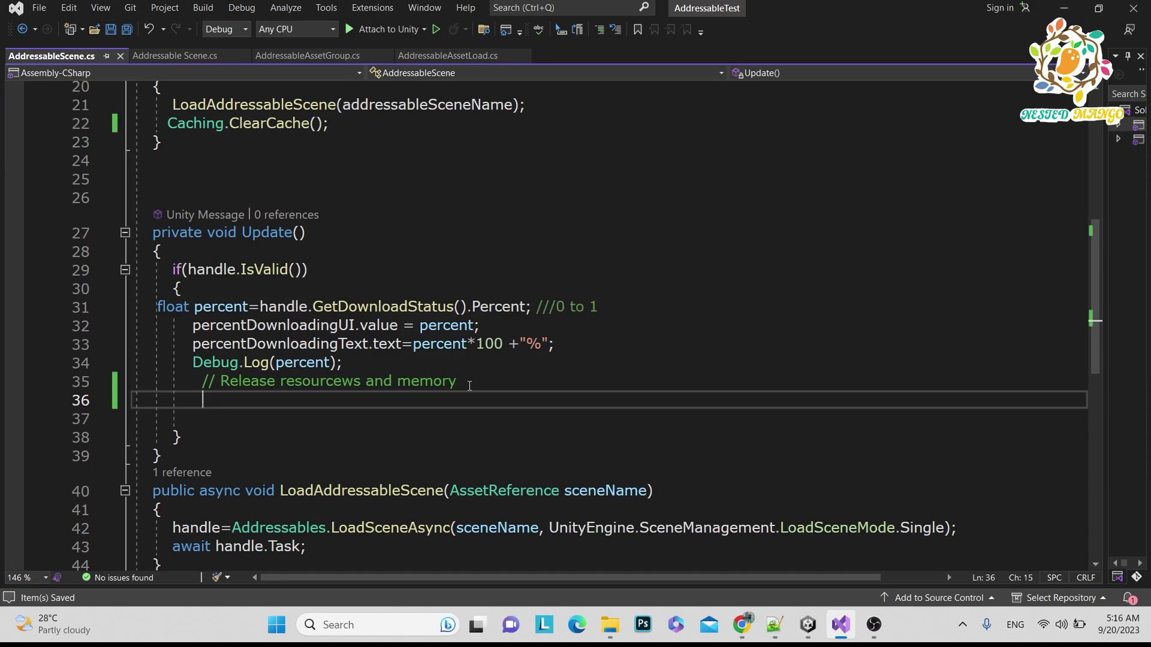
Step: Add if (handle.PercentComplete == 1f) calling Addressables.Release(handle) below it and save
type("if")
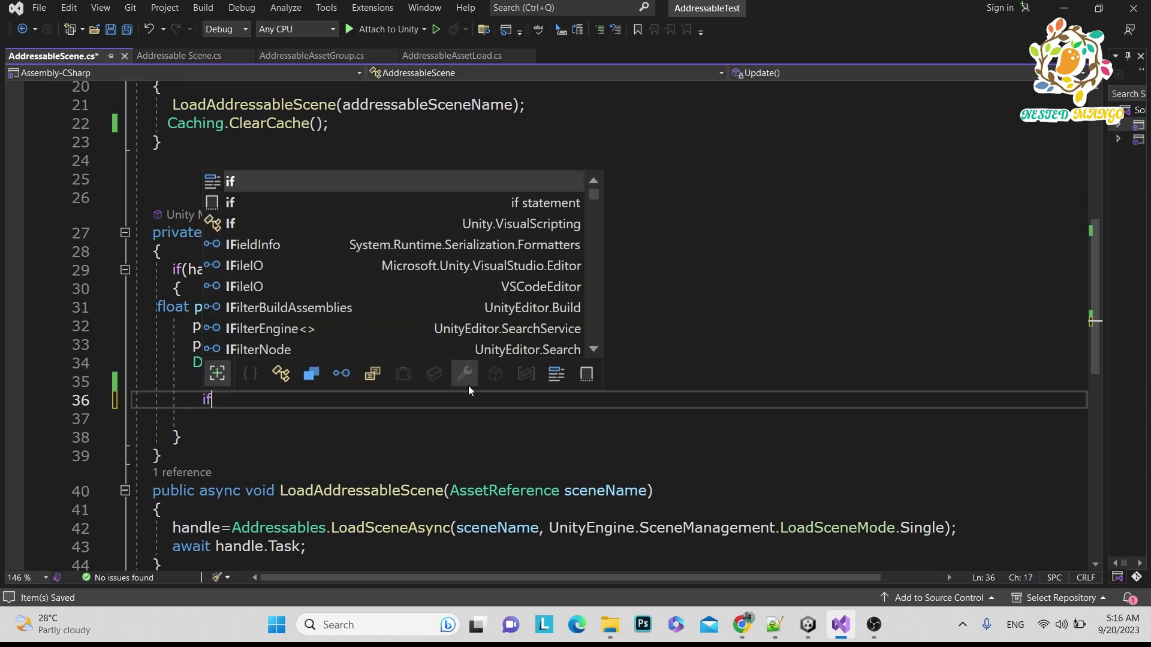
key("Tab")
key("Tab")
type("handle.")
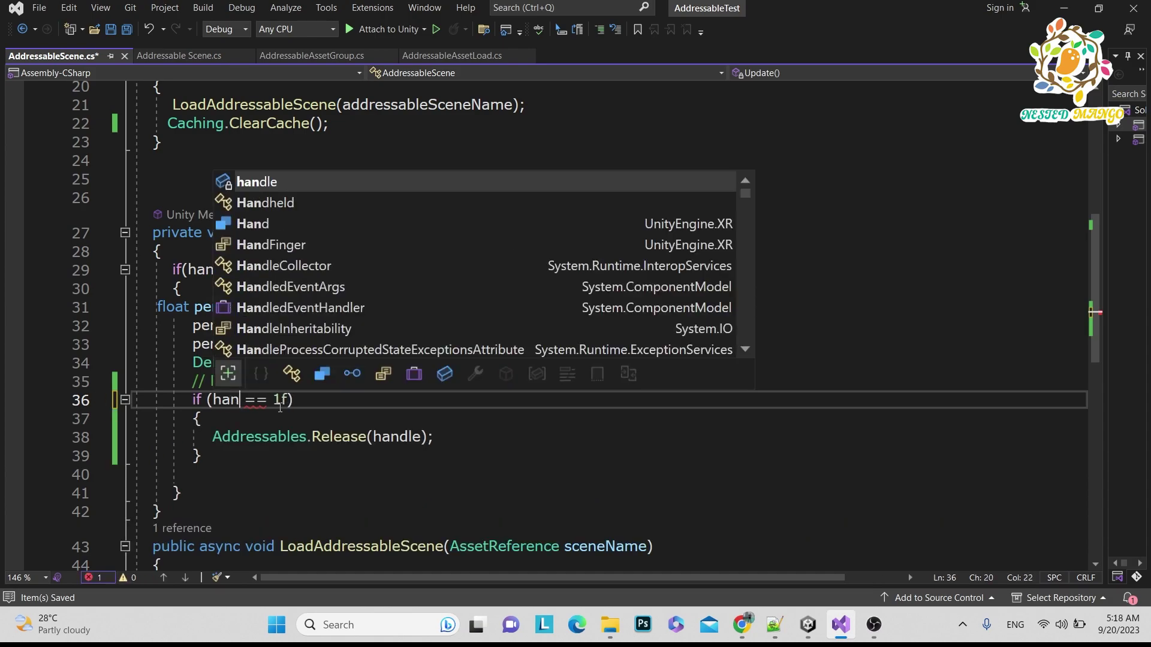
type("per")
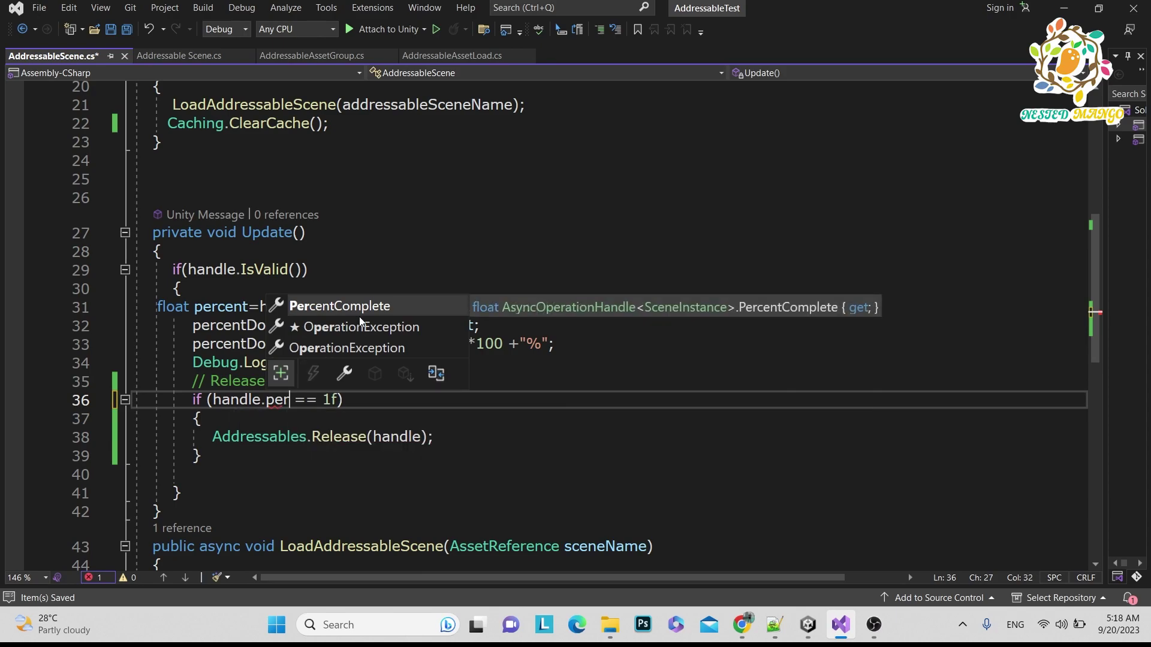
double_click(358, 311)
key("ctrl+s")
left_click_drag(213, 437, 441, 442)
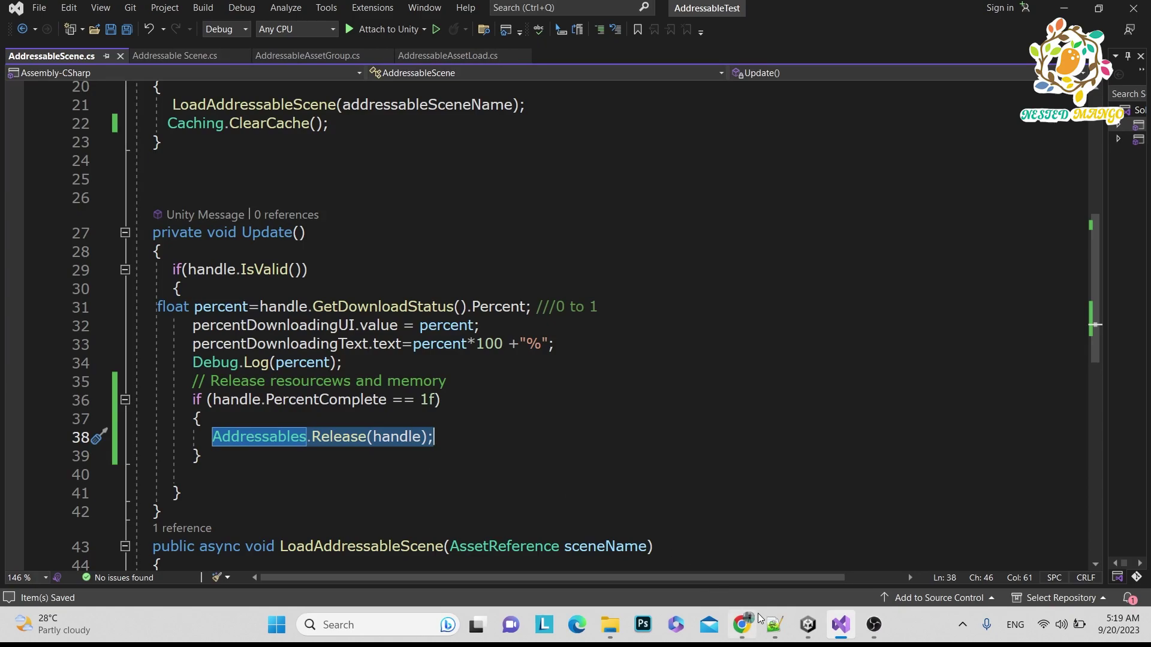
Step: Clear the Console and play-test; Test_Map 1 loads with progress logged up to 1
left_click(808, 624)
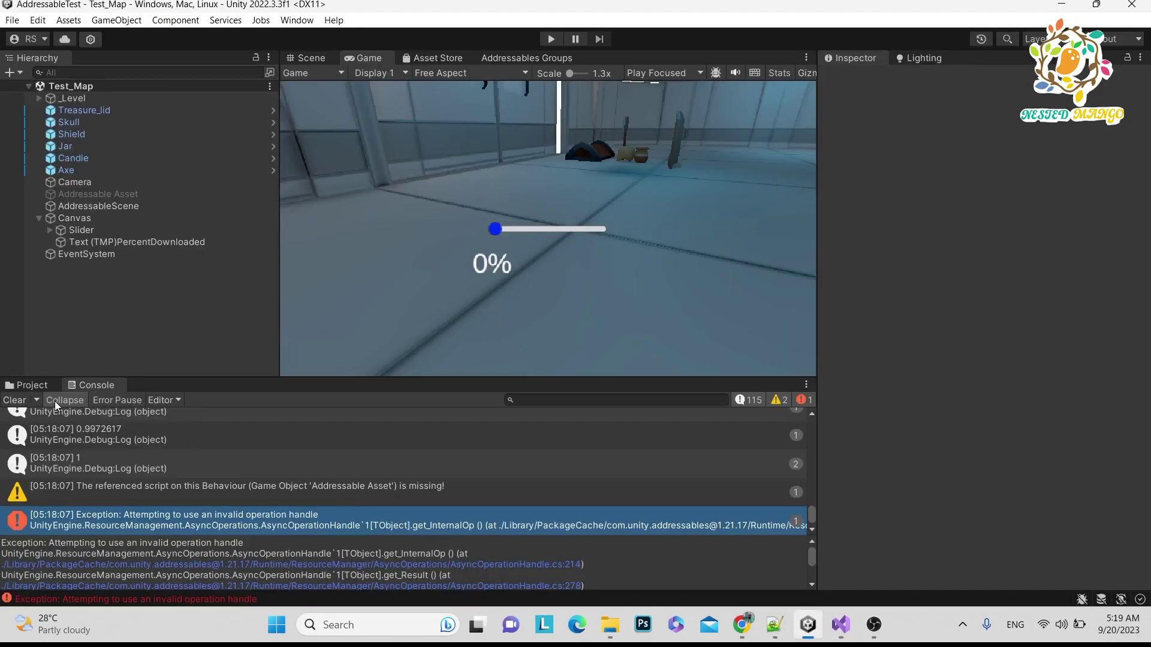
left_click(12, 402)
left_click(553, 40)
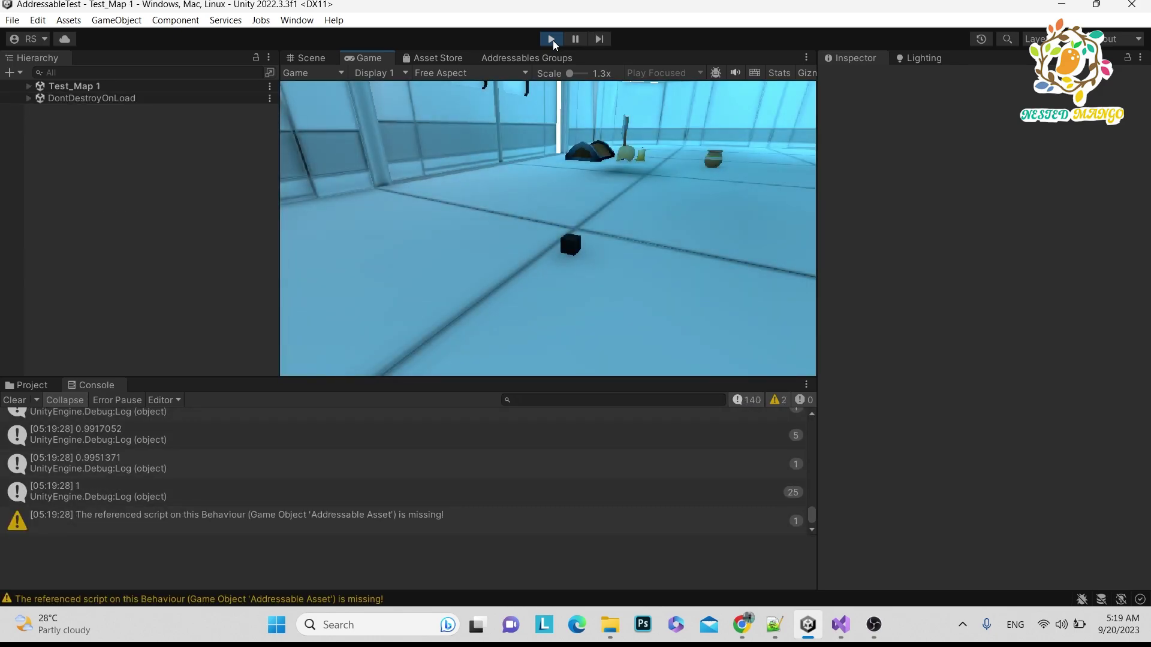
left_click(552, 39)
Step: Comment out Caching.ClearCache() on line 22 with //, save, and go back to Unity
left_click(841, 627)
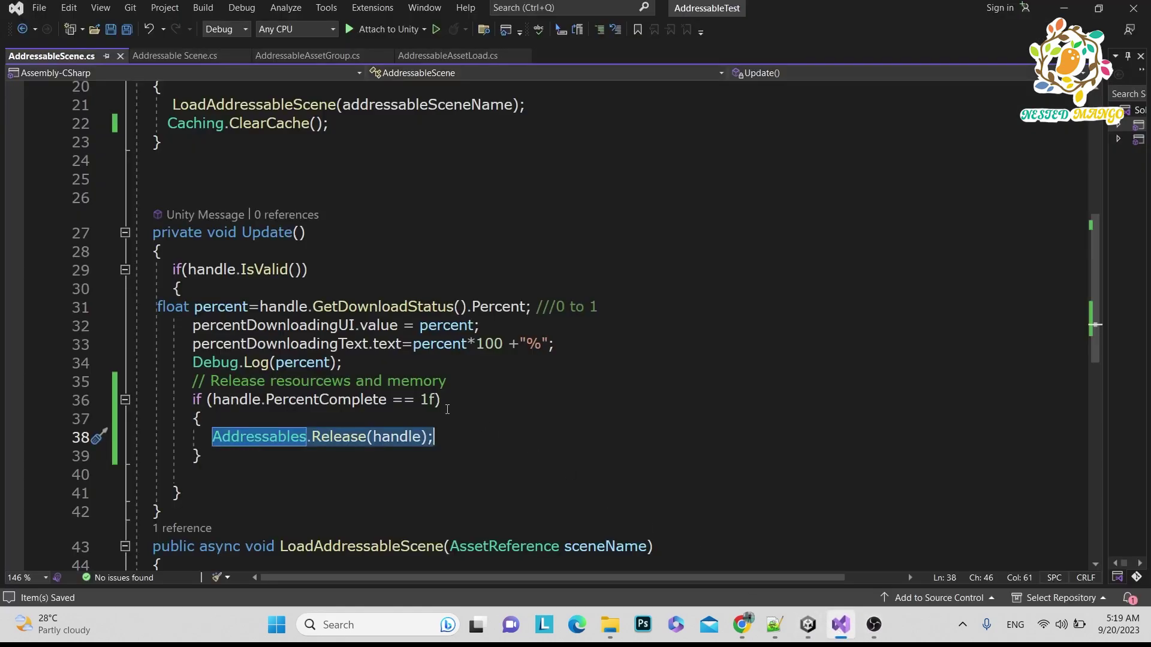
scroll(191, 387, "up", 7)
scroll(191, 387, "down", 2)
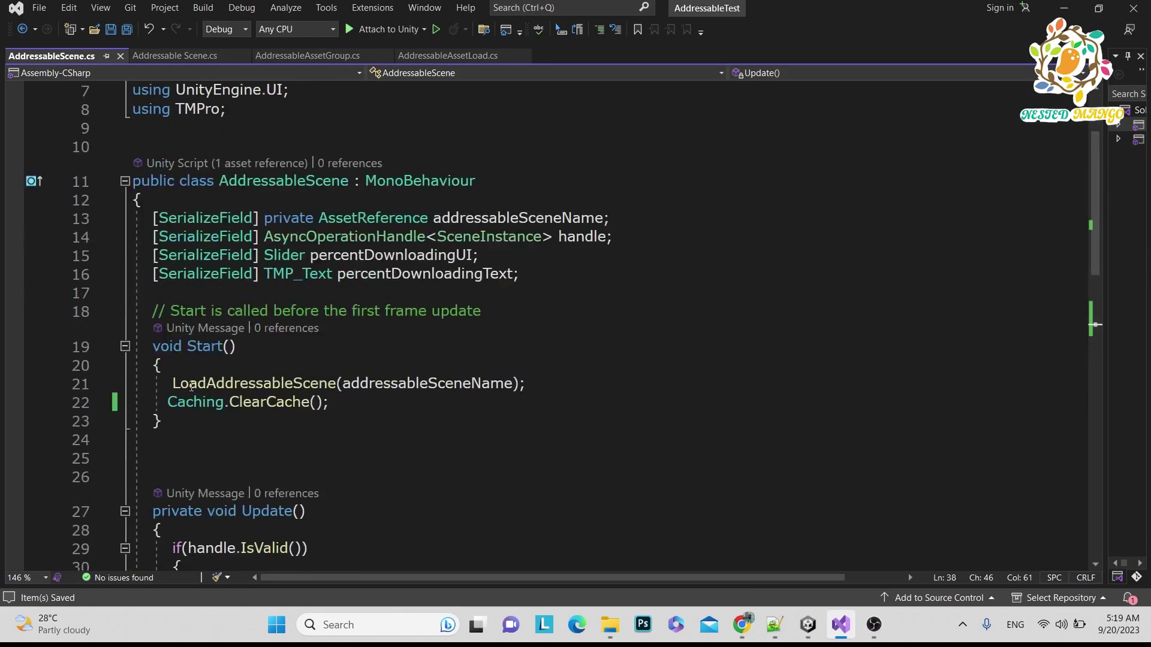
left_click(165, 402)
type("//")
key("ctrl+s")
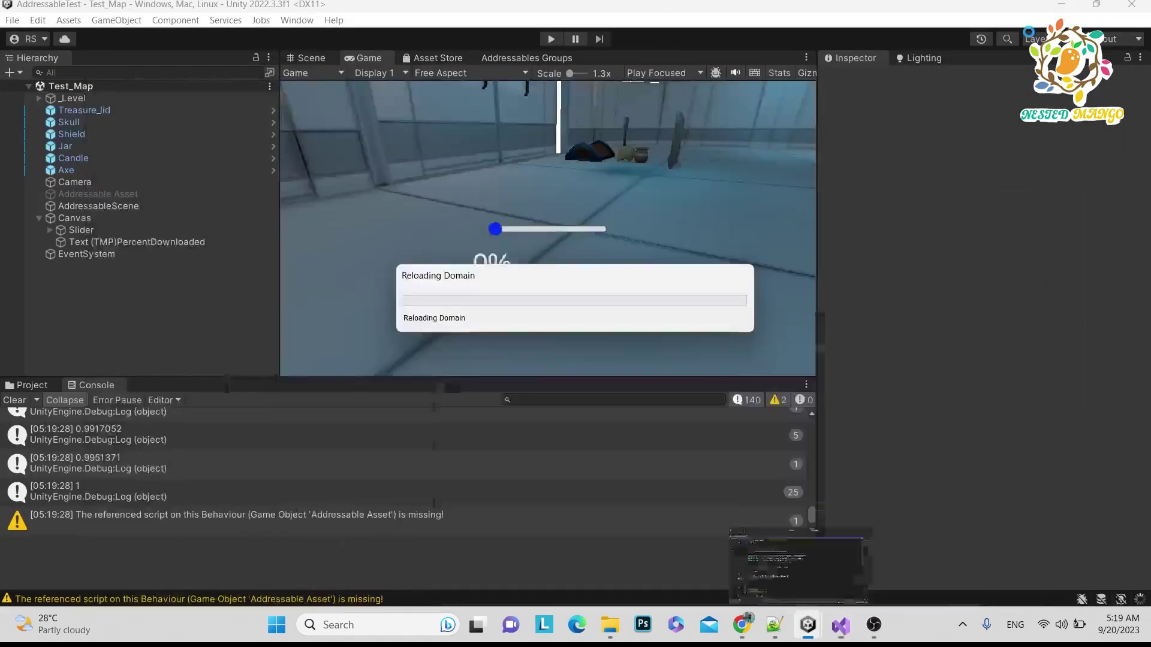
left_click(1064, 8)
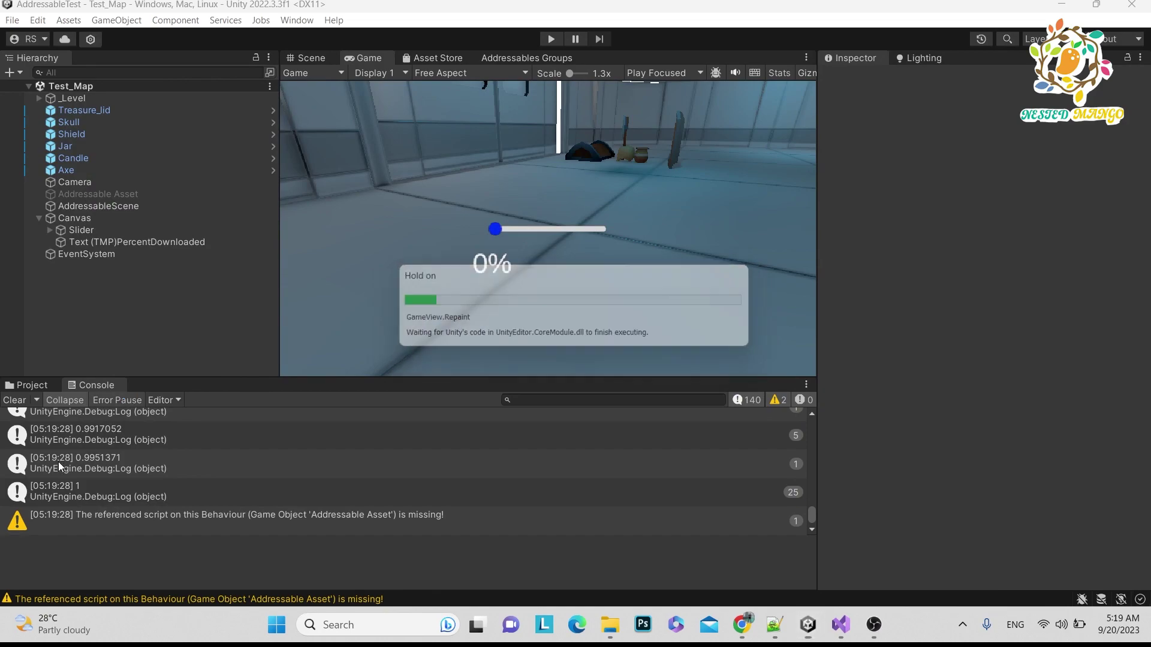
Step: Play-test the loader without cache clearing, check the missing-script warning, then clear the Console
left_click(16, 400)
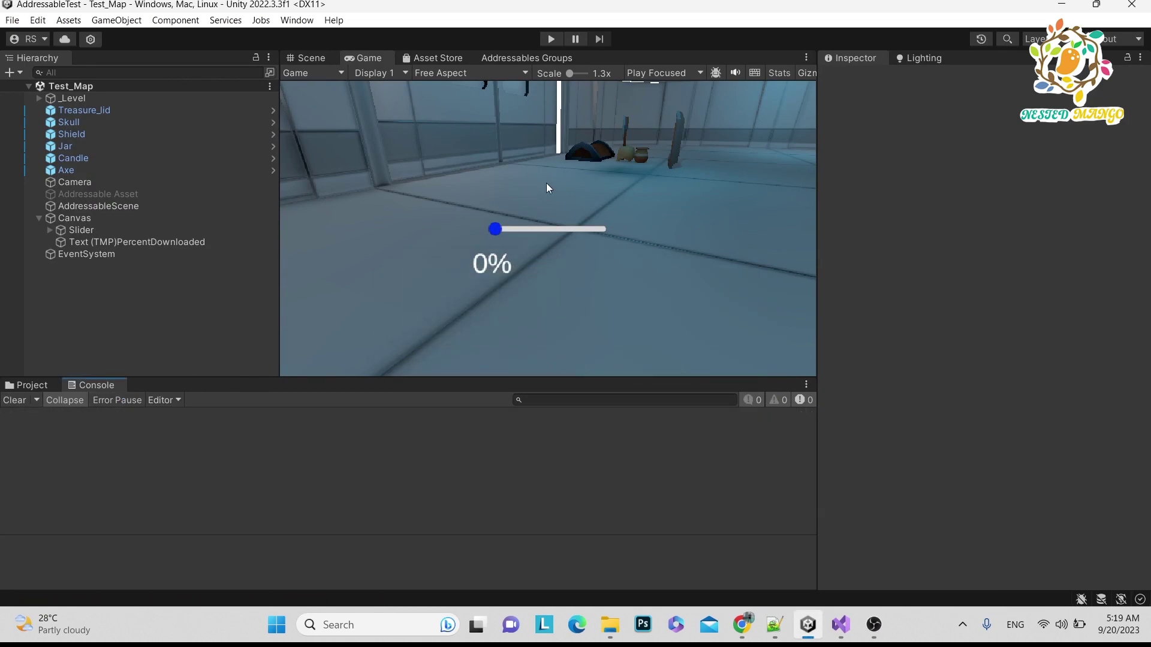
left_click(552, 39)
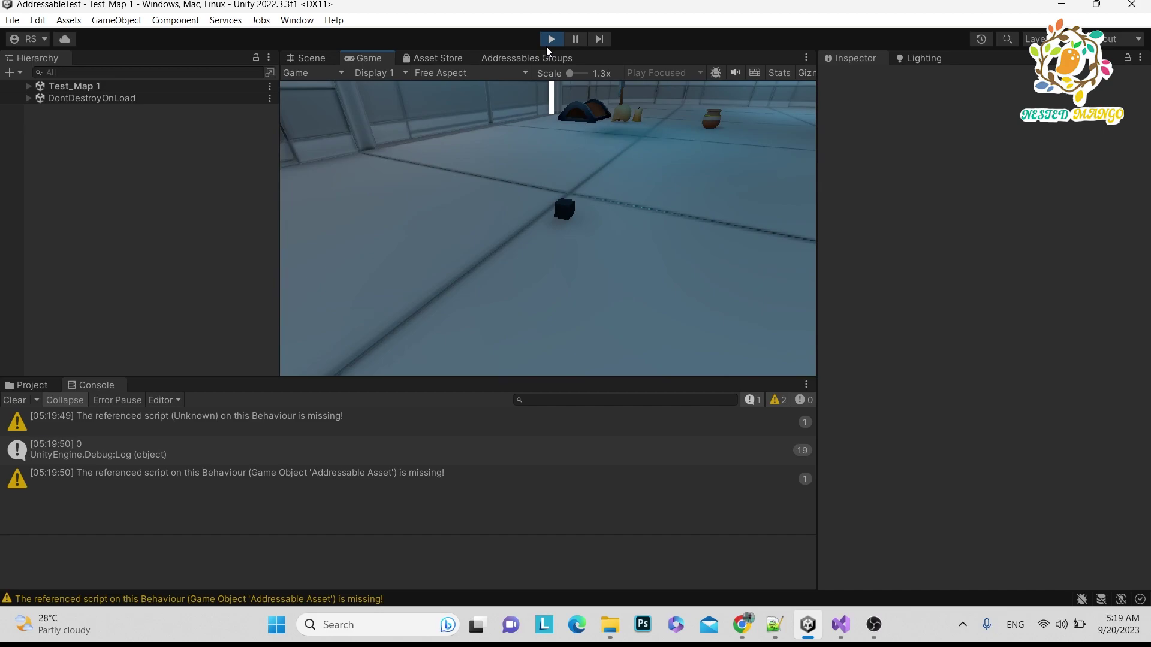
left_click(546, 43)
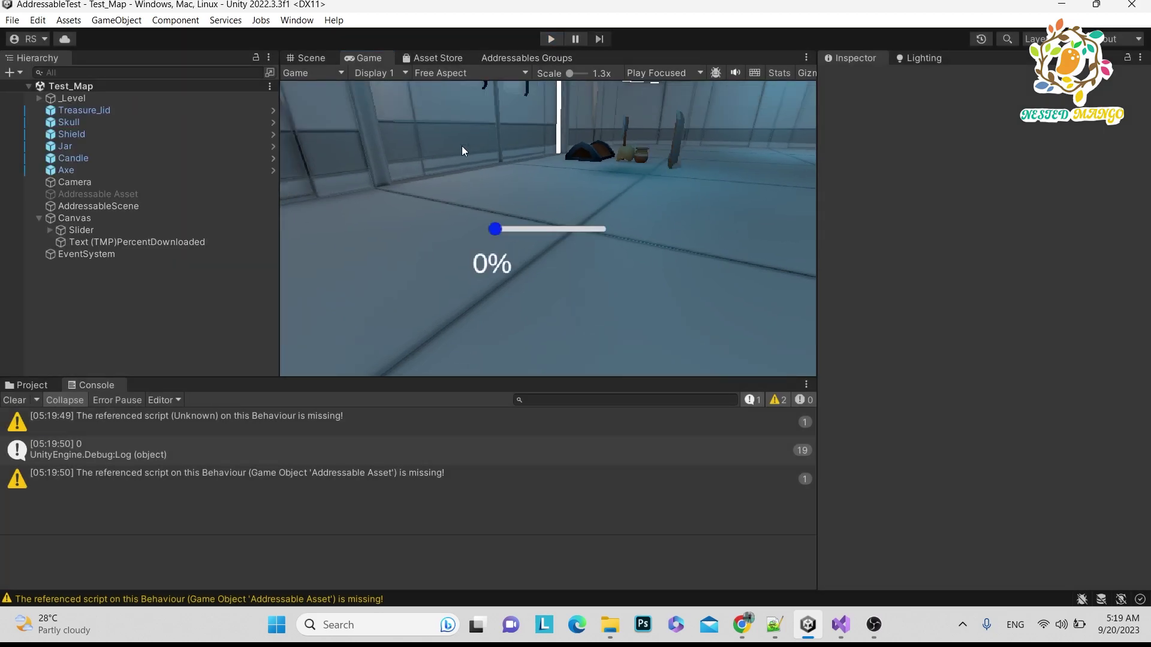
left_click(25, 413)
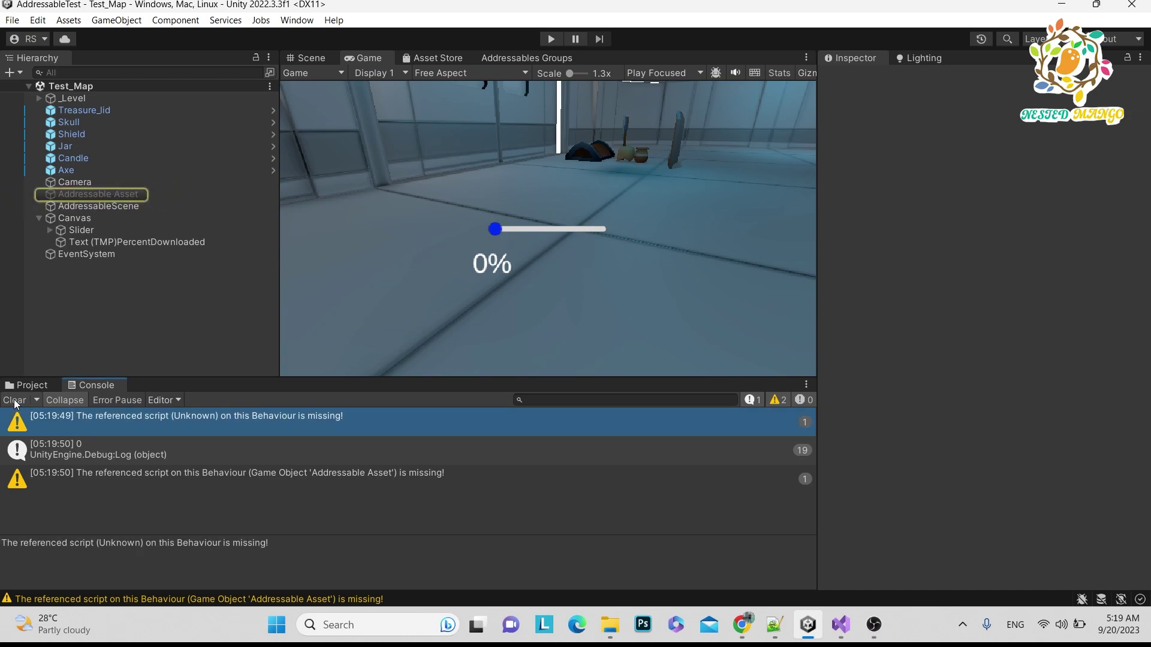
left_click(15, 401)
Step: Select the Slider under Canvas and toggle its active checkbox off and back on
left_click(27, 385)
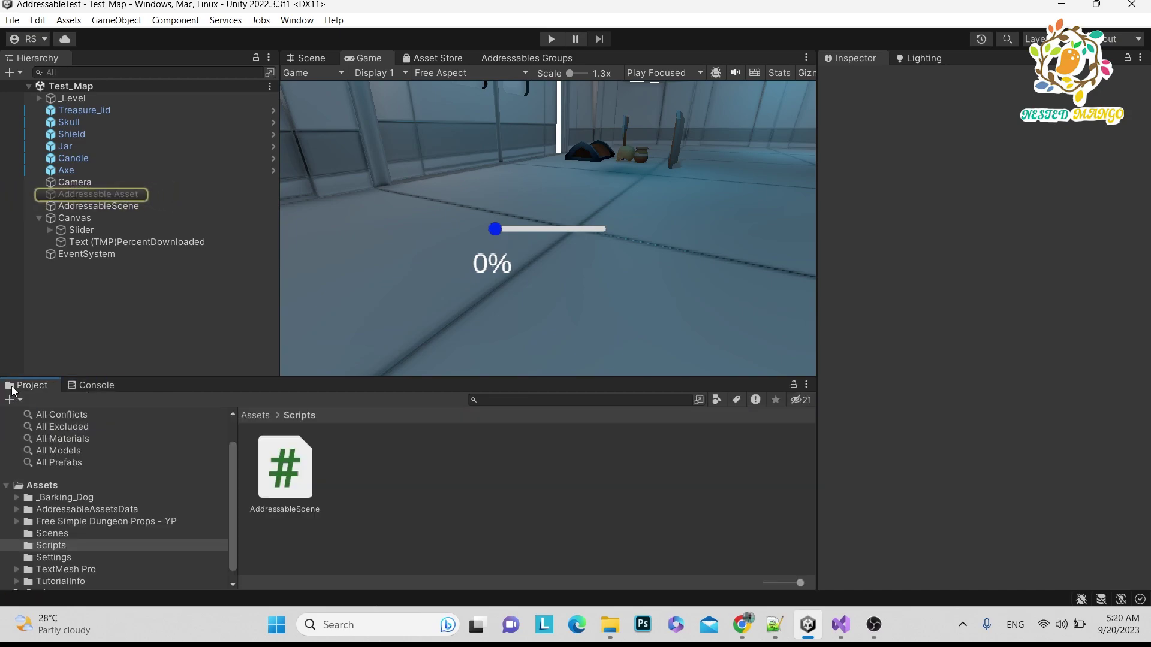
left_click(95, 238)
left_click(99, 234)
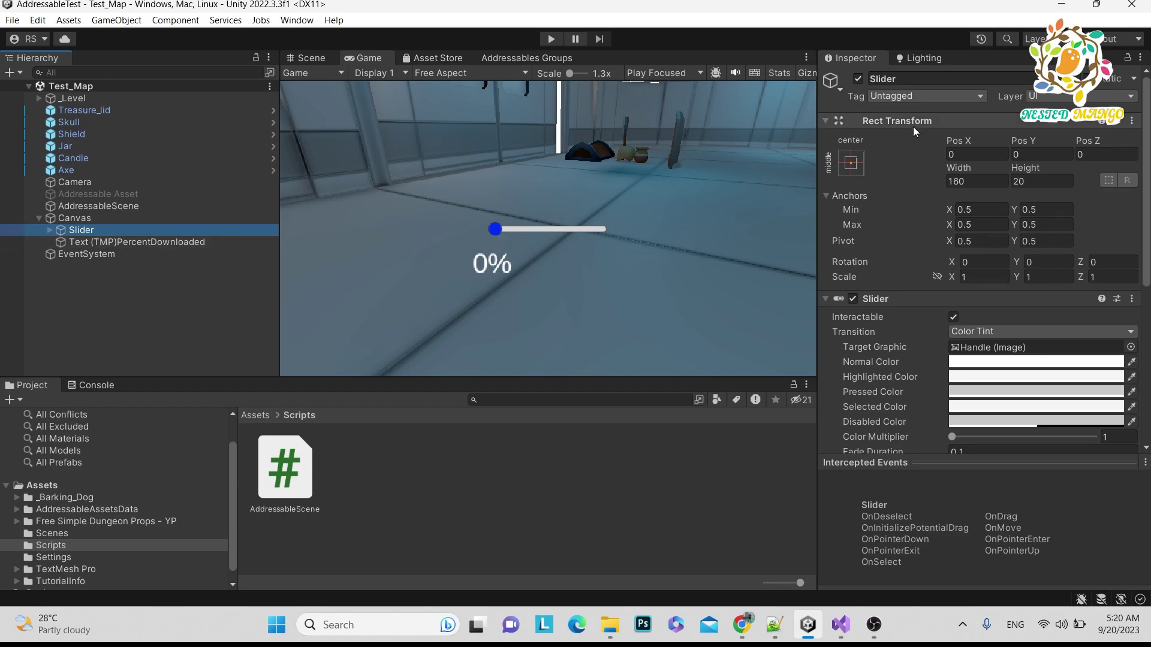
left_click(859, 80)
left_click(859, 79)
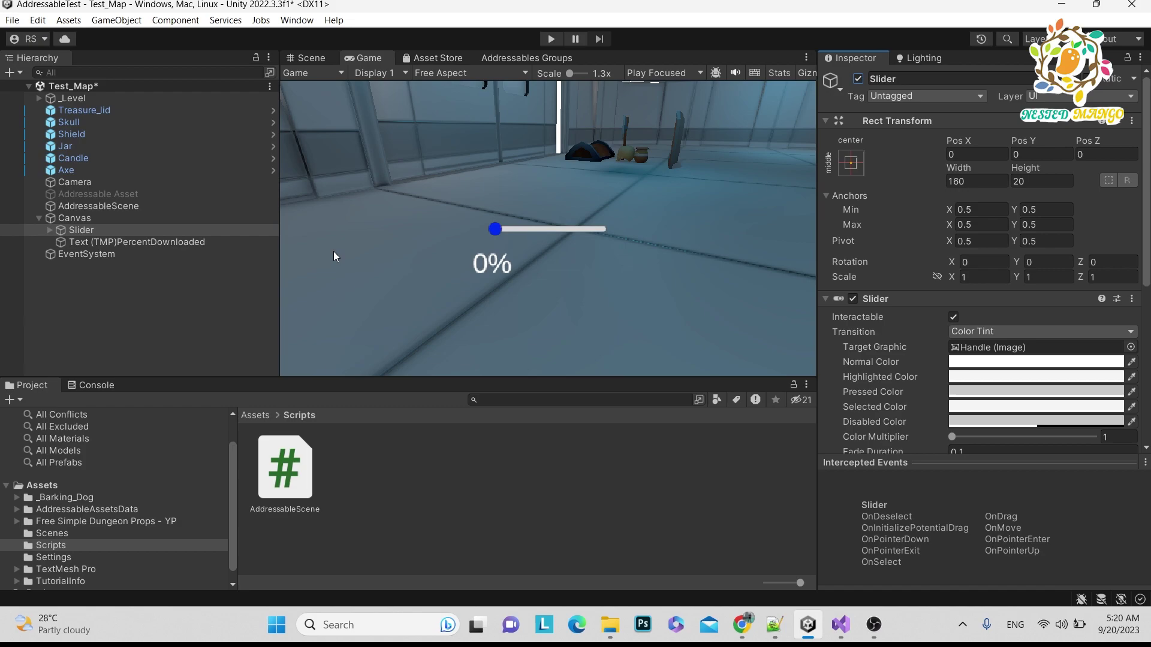
left_click(841, 624)
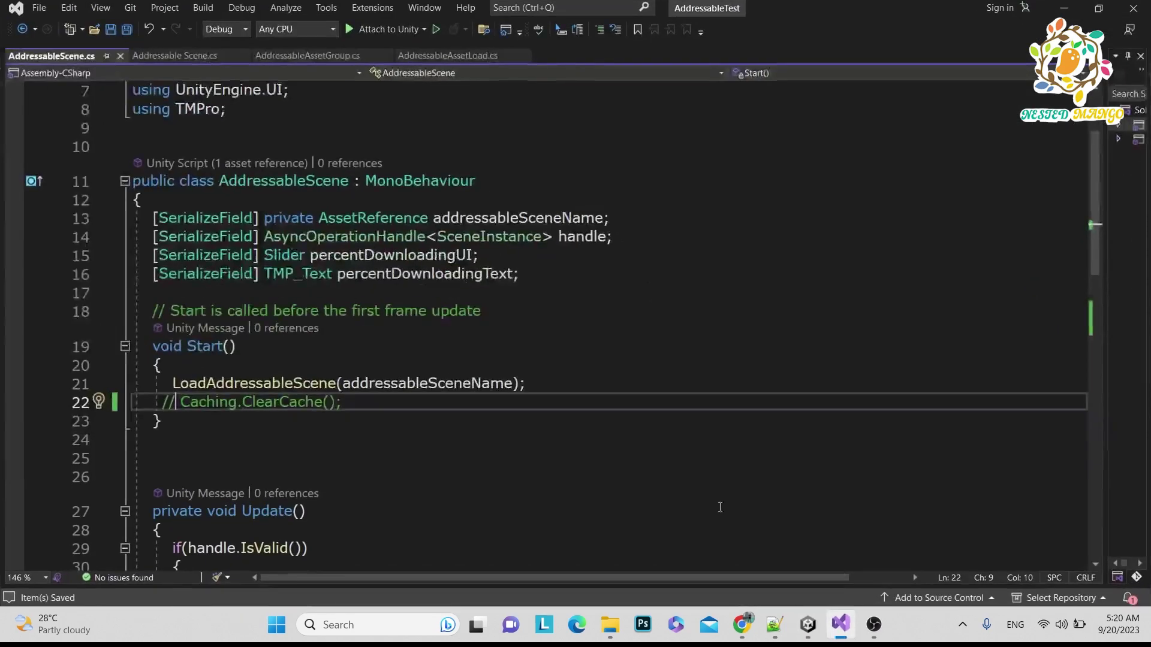
scroll(439, 460, "up", 1, "ctrl")
scroll(565, 390, "down", 5)
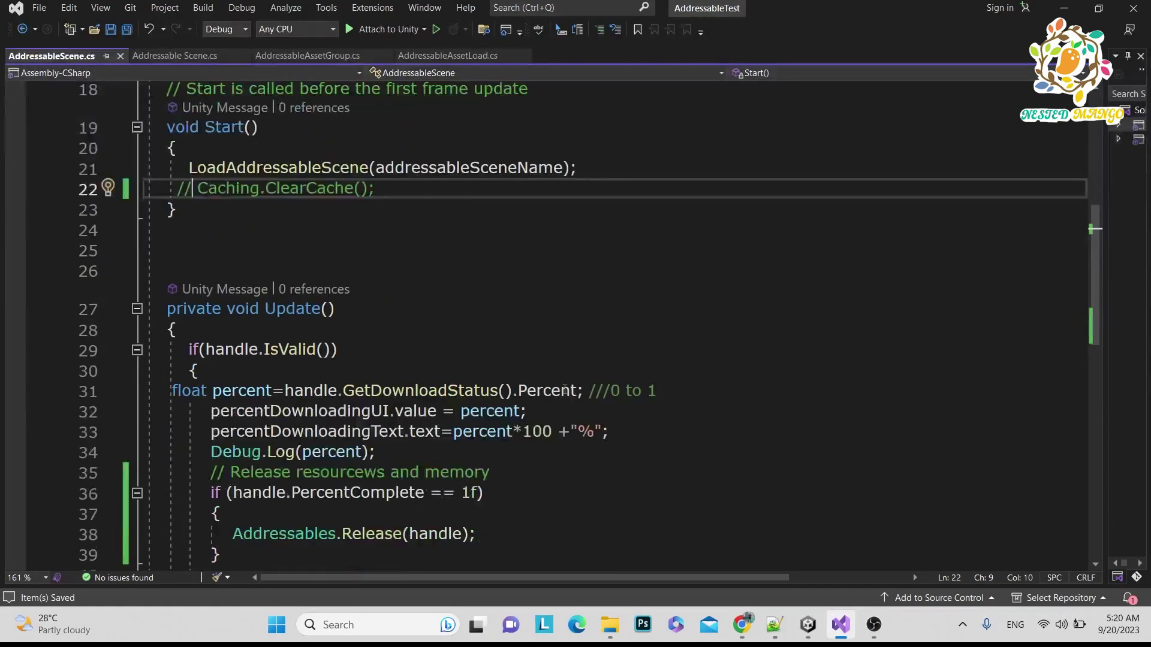